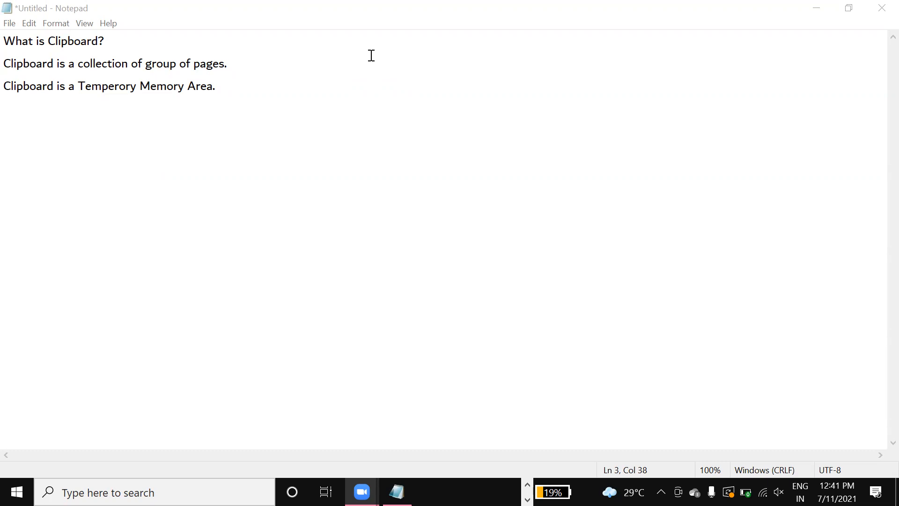
- Bring the Notepad clipboard notes back into focus to keep writing
click(329, 90)
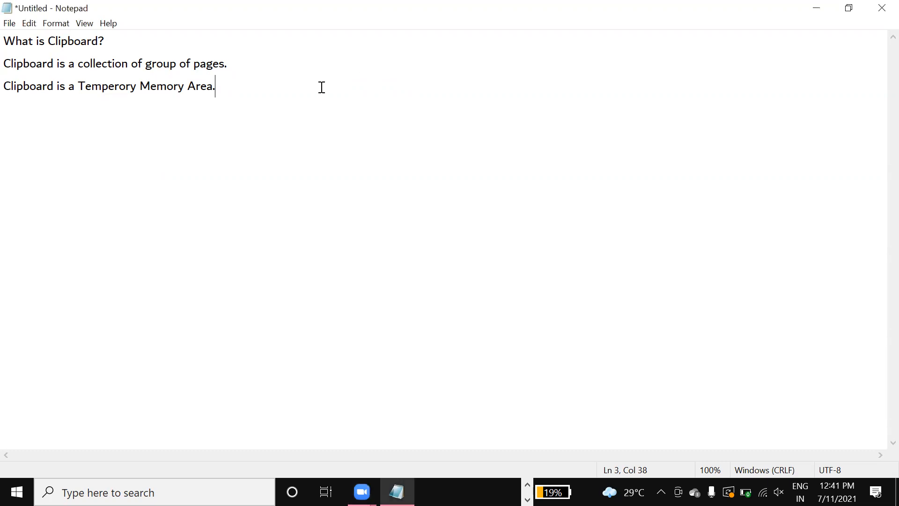
- Start a new line below the three clipboard notes in Notepad
key(Return)
key(Return)
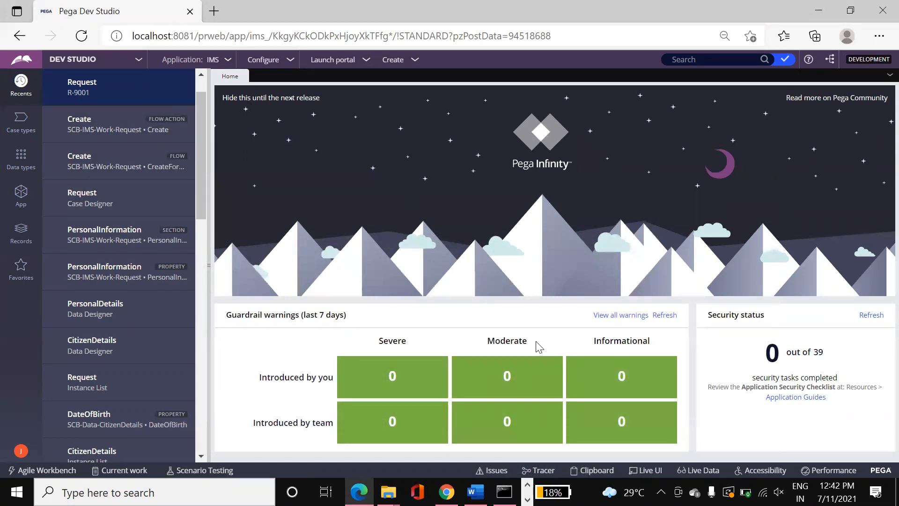
- Open the Clipboard Viewer from the Dev Studio footer and expand User Pages
click(607, 472)
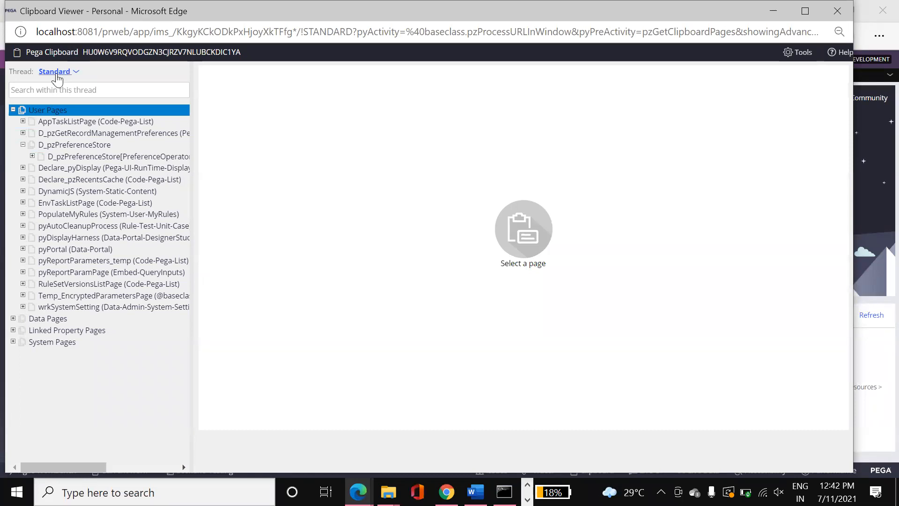
click(13, 111)
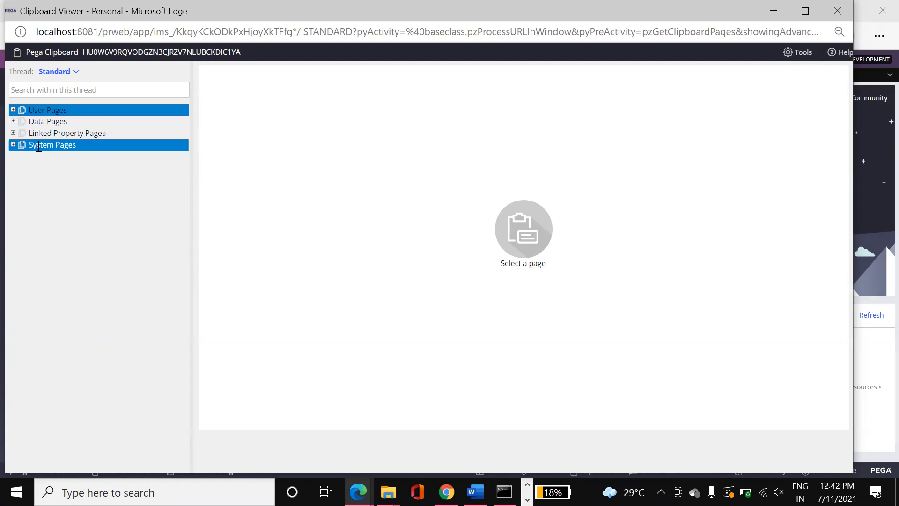
click(14, 110)
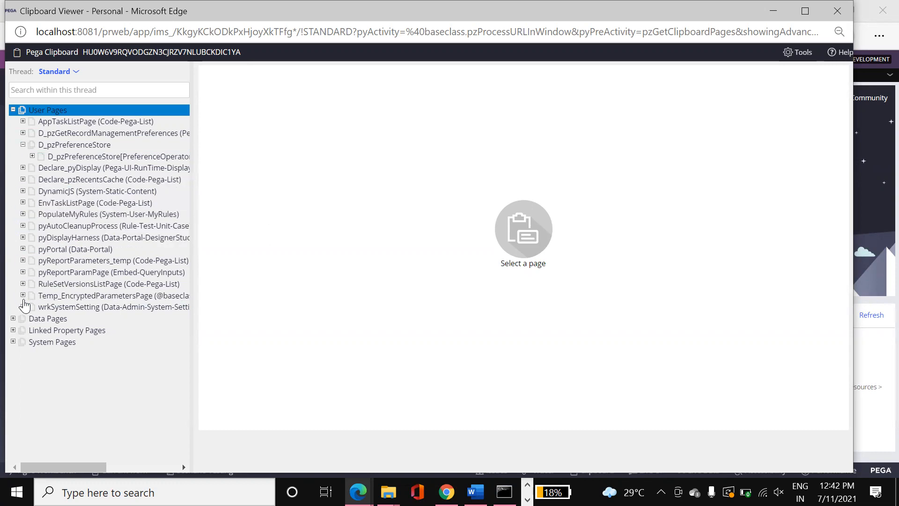
- Expand Data Pages and look inside its Requestor and Thread groups, then fold it
click(14, 318)
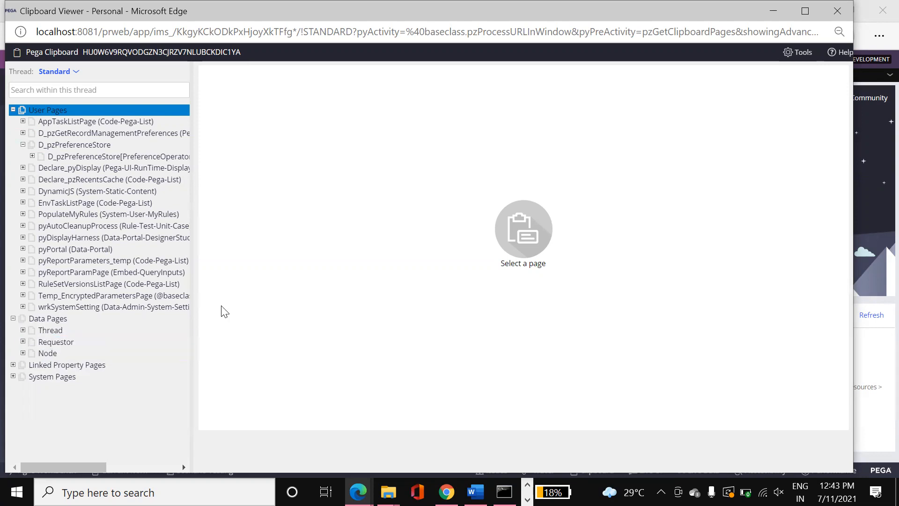
click(23, 341)
click(23, 341)
click(23, 330)
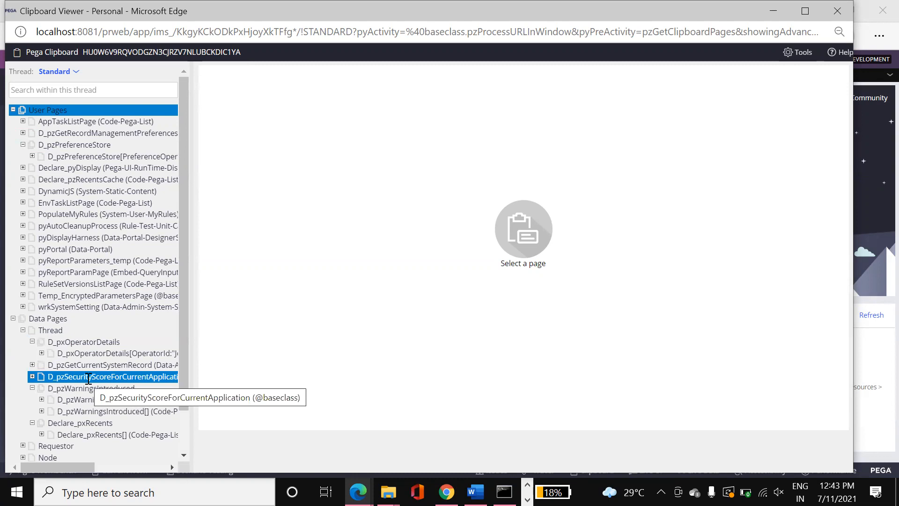
click(23, 331)
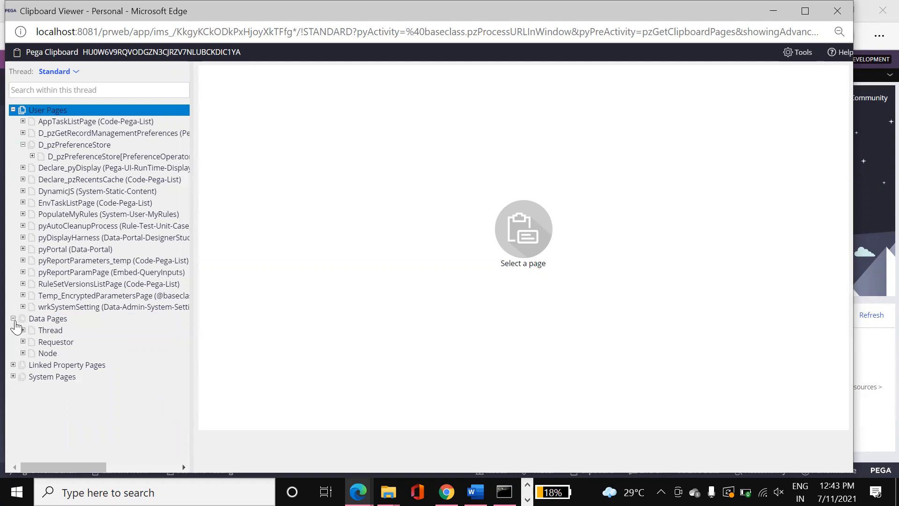
click(14, 319)
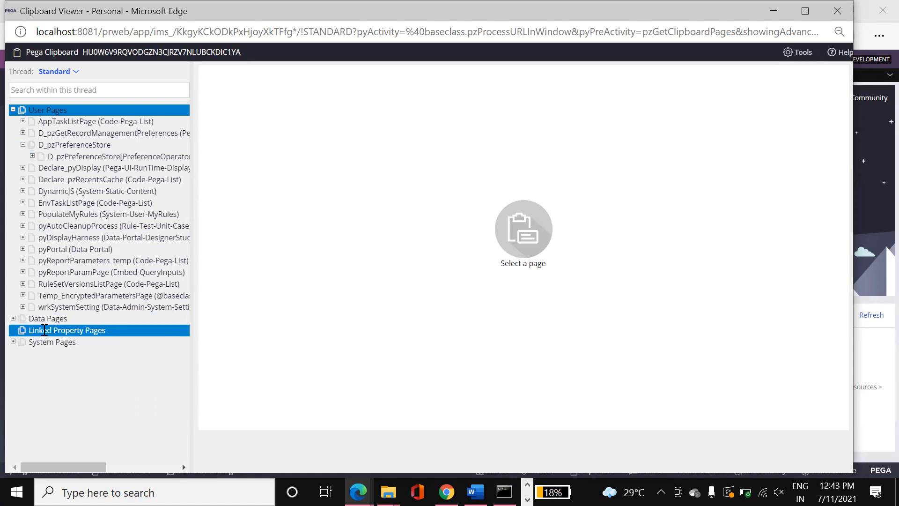
- Expand System Pages in the clipboard tree
click(13, 342)
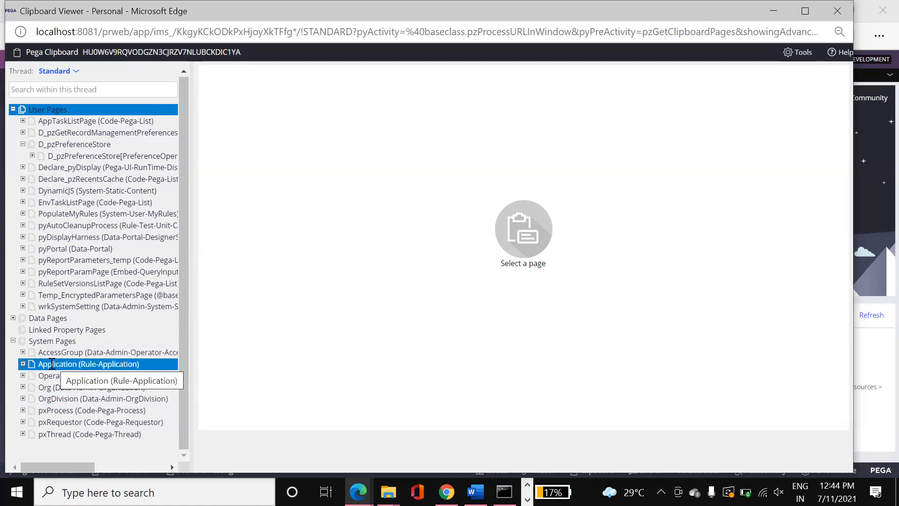
- View the OperatorID, Application, AccessGroup, pxRequestor and pxThread system pages in turn
click(53, 380)
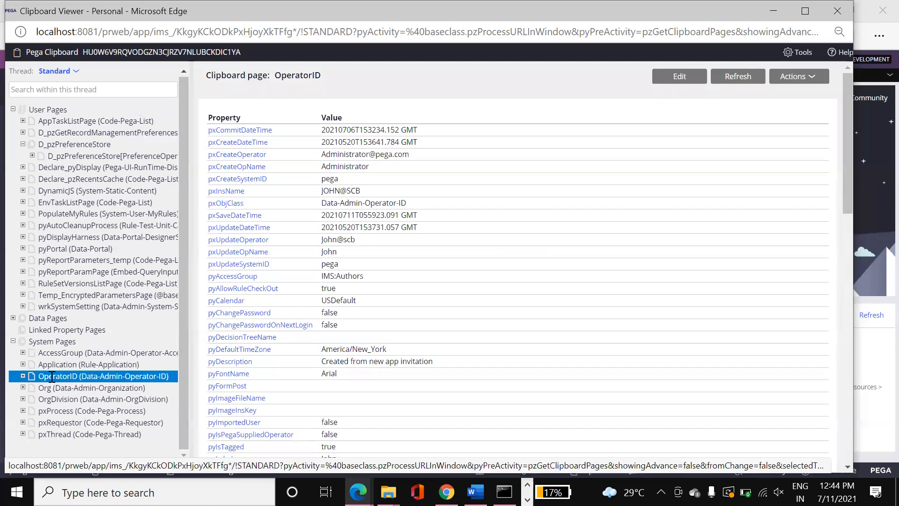
click(53, 365)
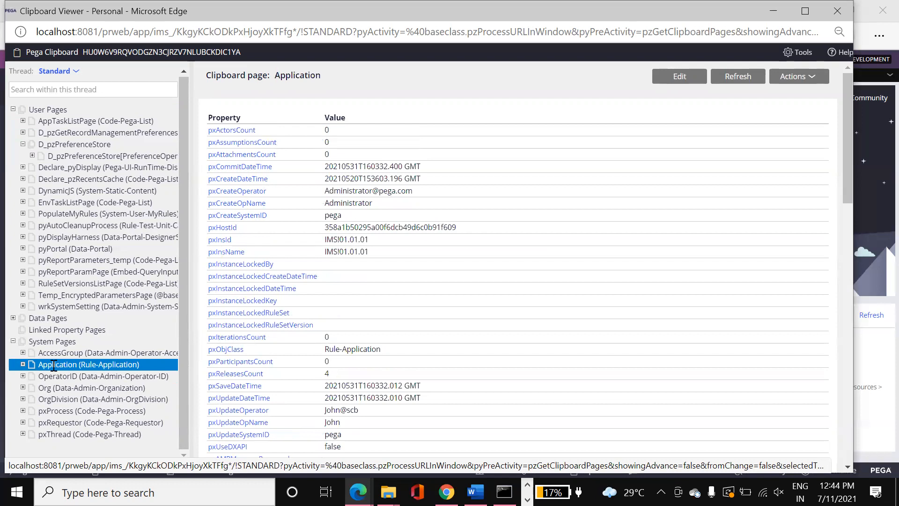
click(67, 354)
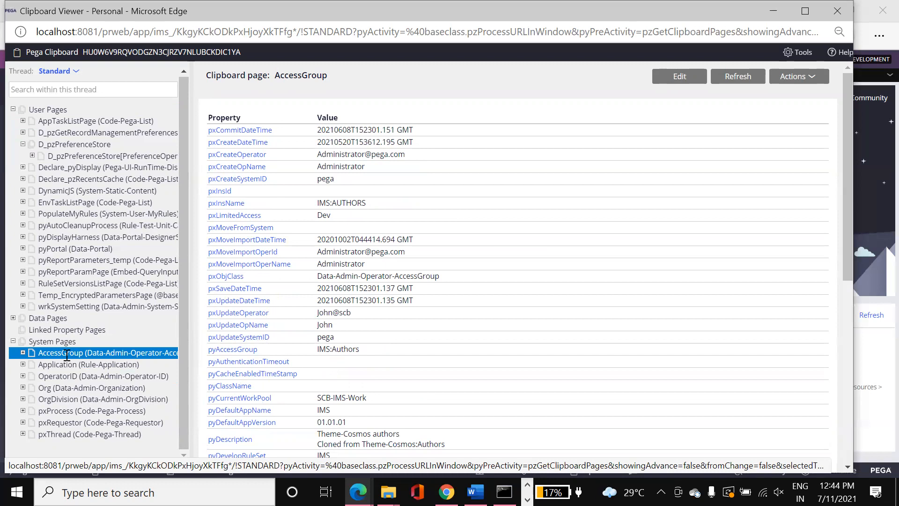
click(75, 421)
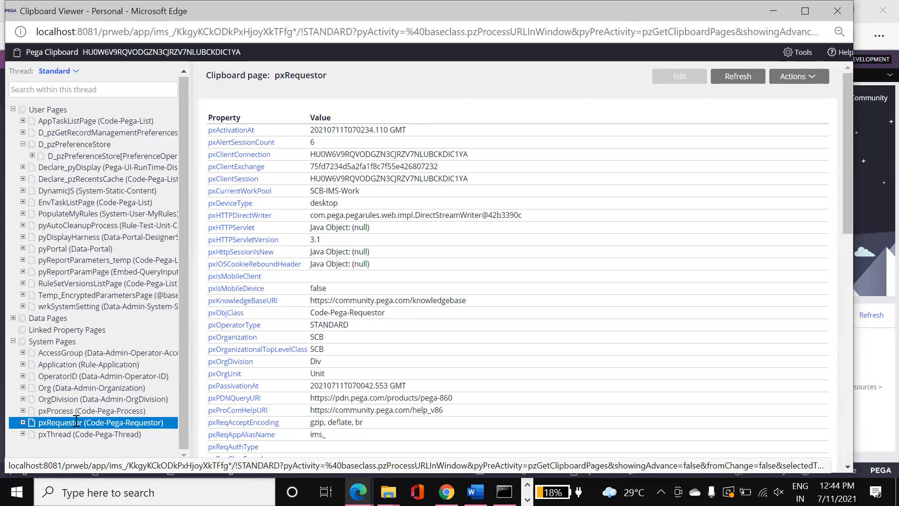
click(83, 435)
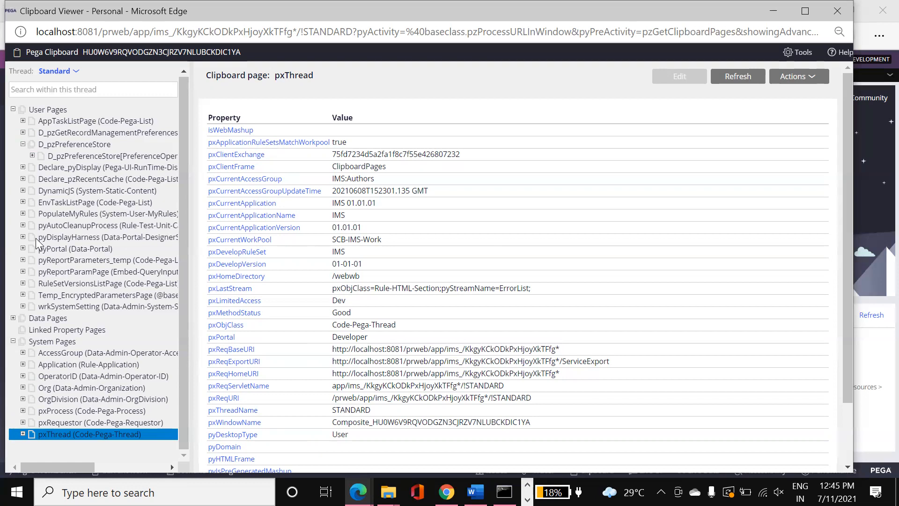
- Collapse User Pages and System Pages, then switch back to the Notepad notes
click(13, 109)
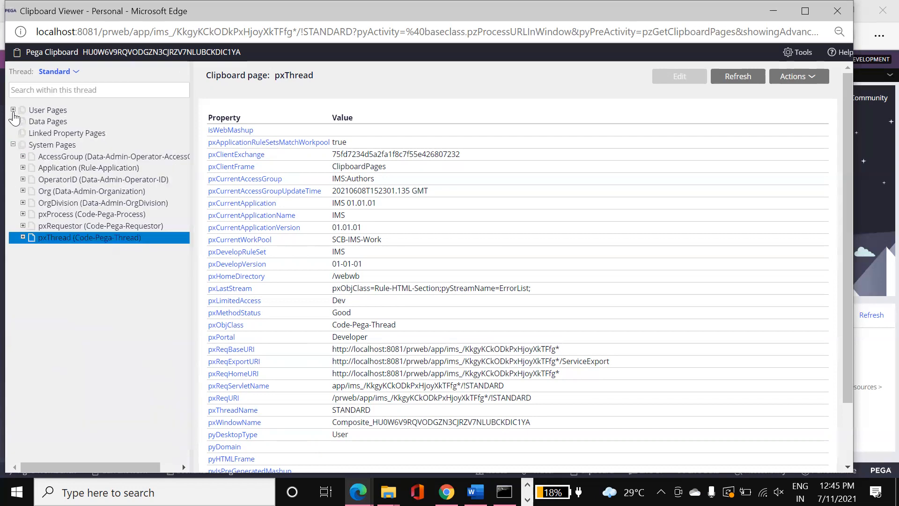
click(47, 145)
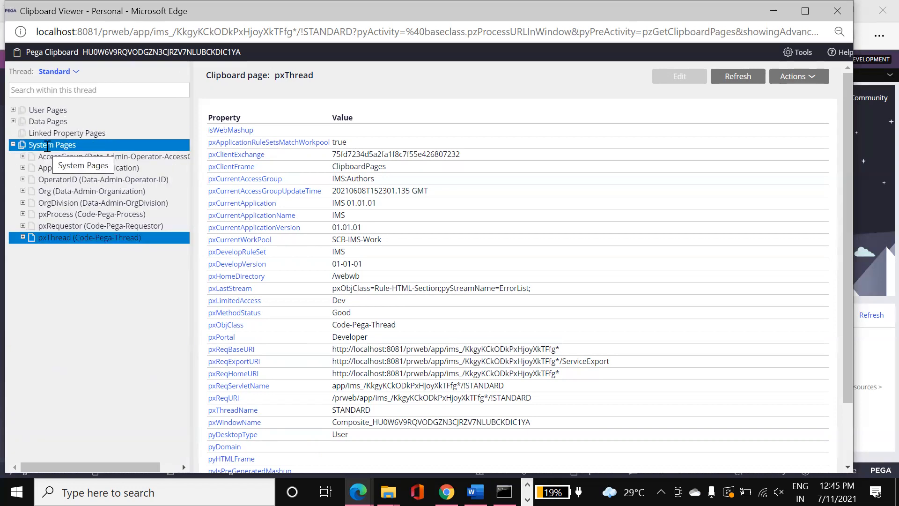
click(14, 144)
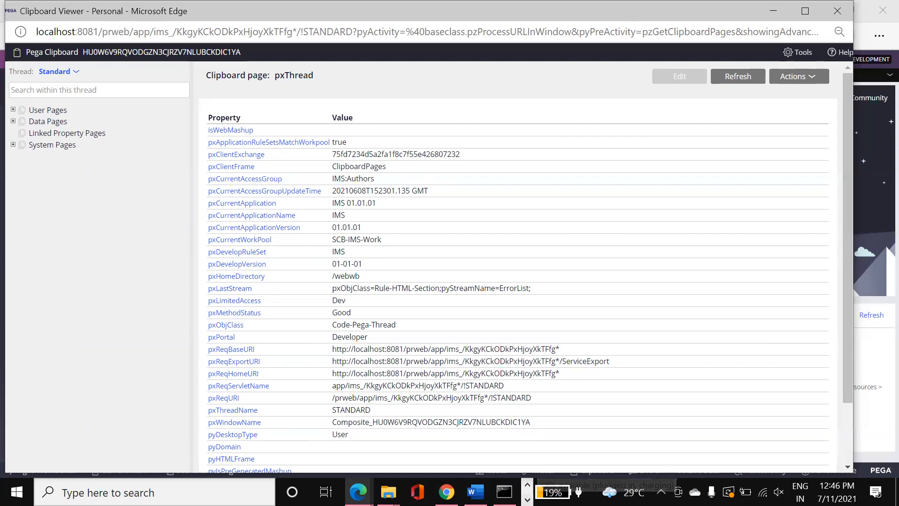
click(527, 499)
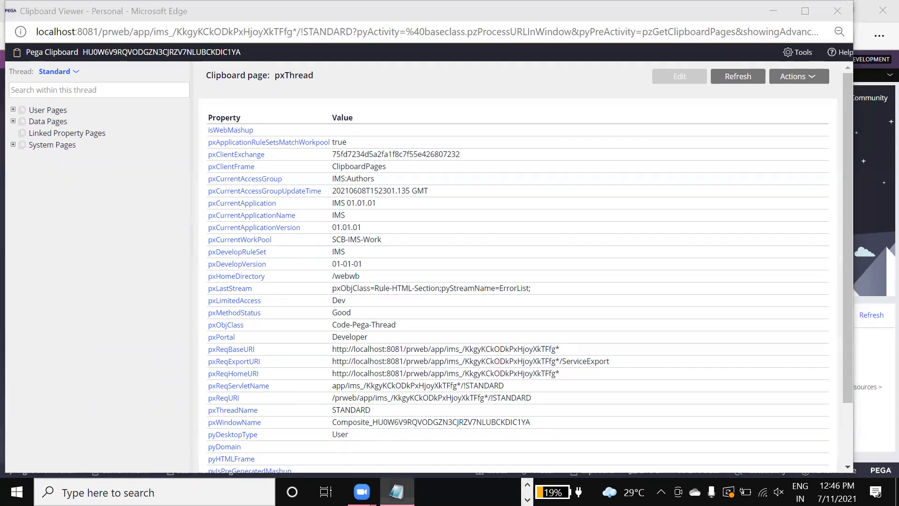
click(397, 492)
- Add the note 'Clipboard is a Debugging Tool' in Notepad, then close the Clipboard Viewer
key(BackSpace)
text(Clipboatr)
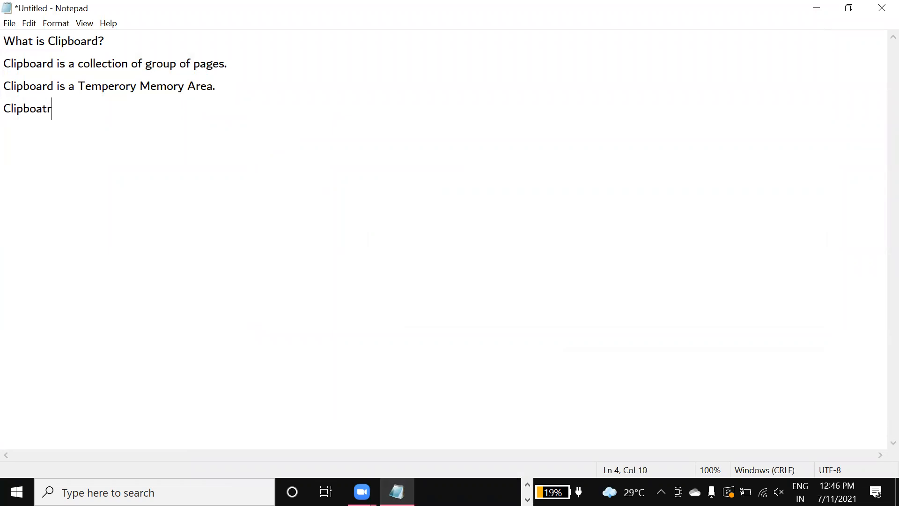
key(BackSpace)
key(BackSpace)
text(rd is a Debugging Tool)
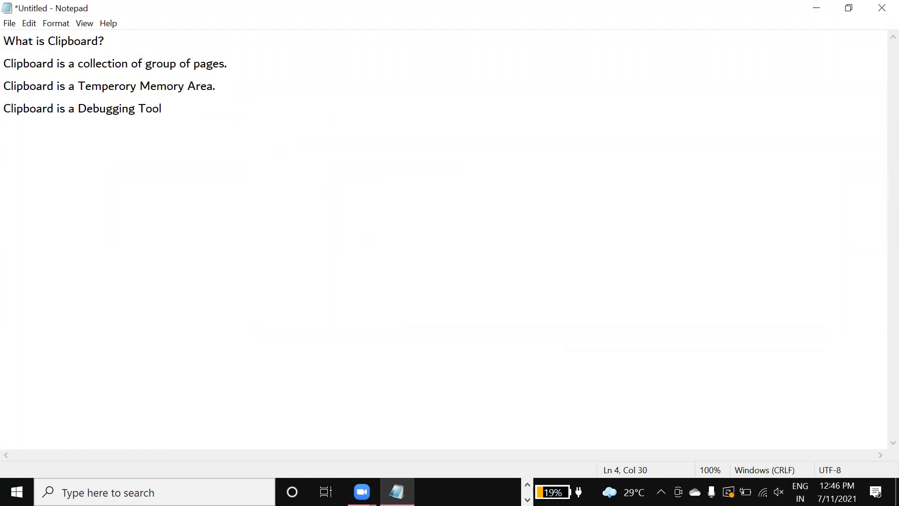
key(Return)
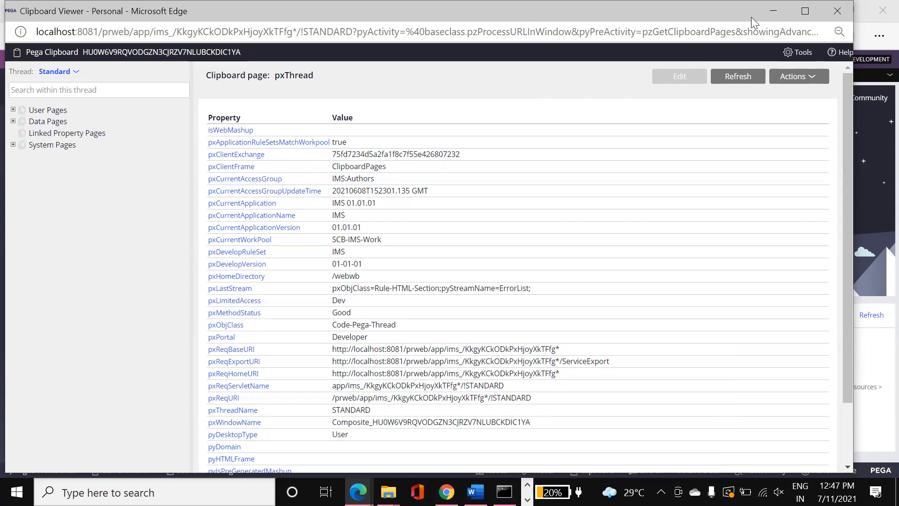
click(837, 10)
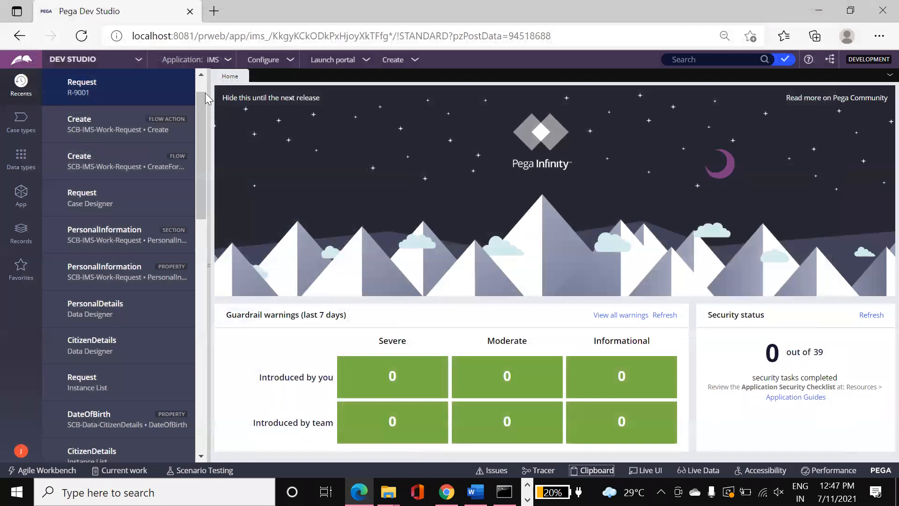
- Launch a new Account Opening case from the Create > New menu
click(416, 62)
mouse_move(418, 72)
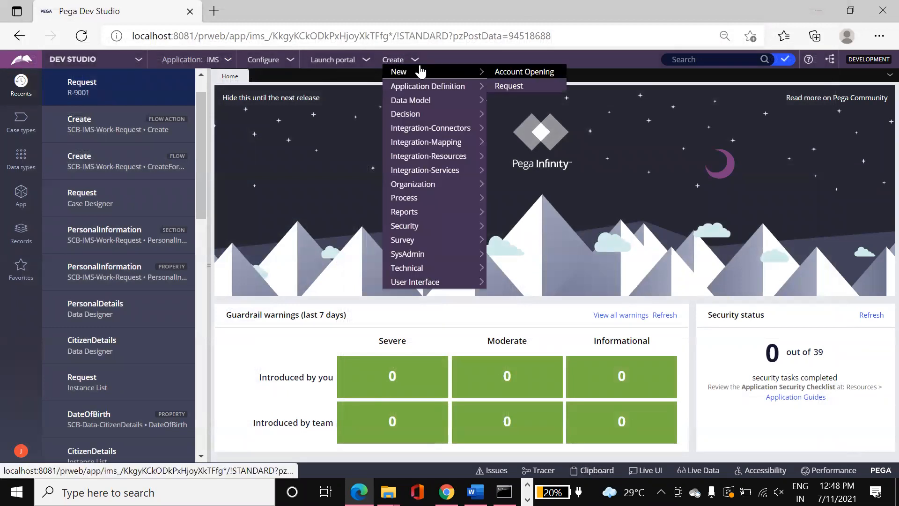
click(515, 73)
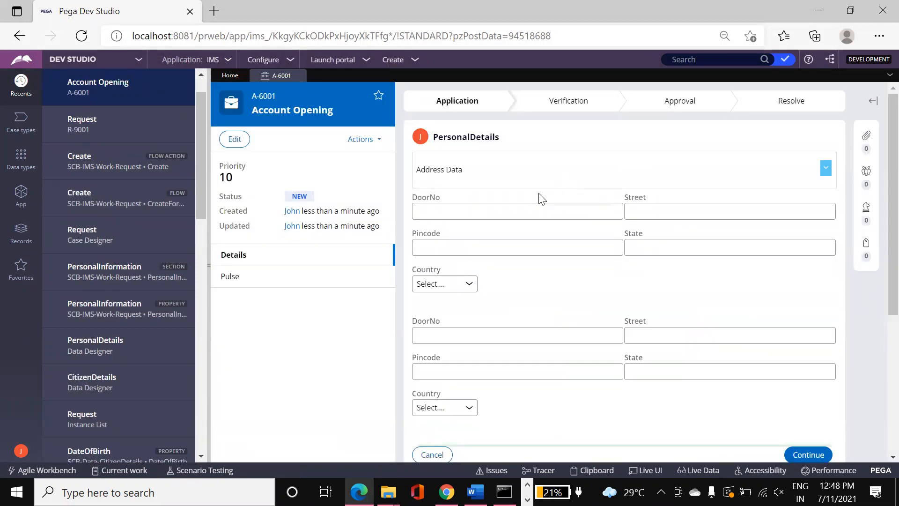
- Enter the door number, street and pincode in the first address block
click(513, 212)
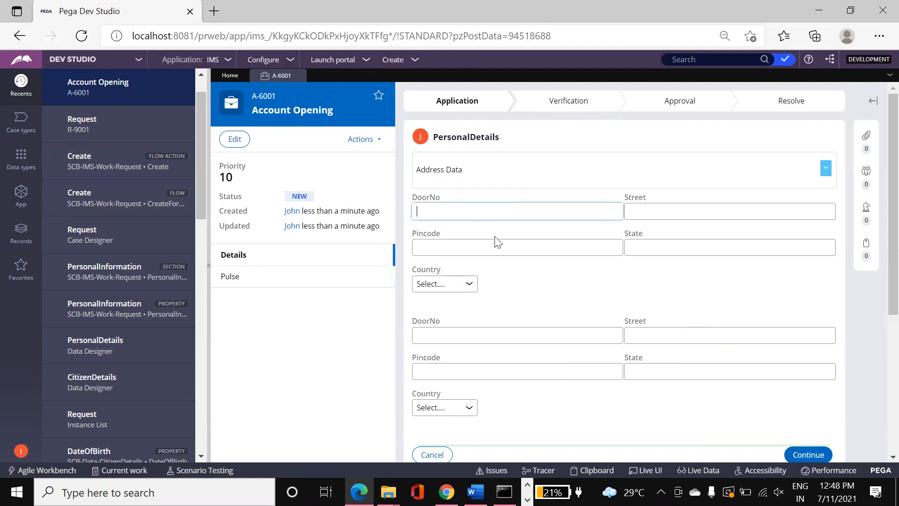
key(Tab)
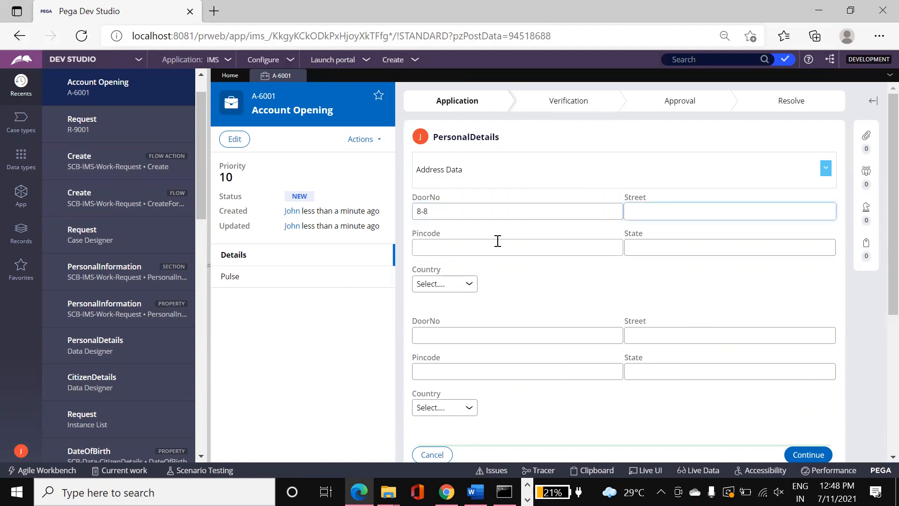
key(Tab)
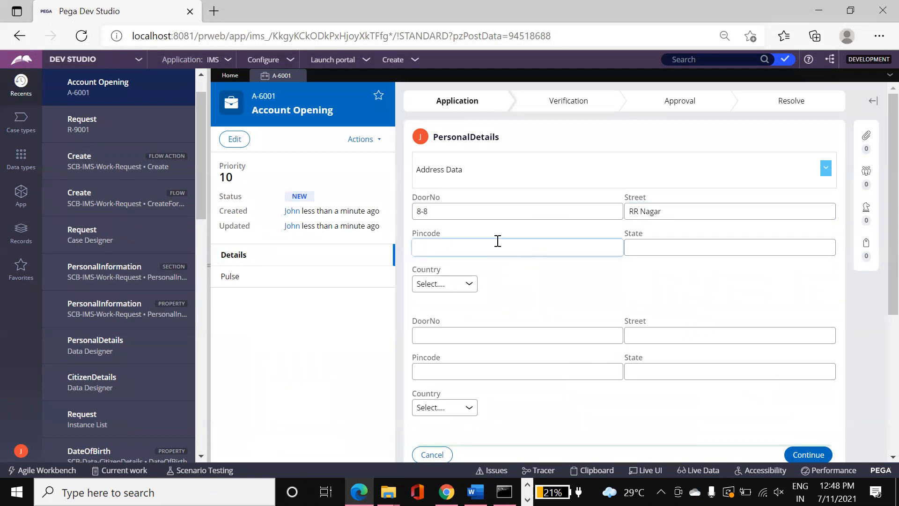
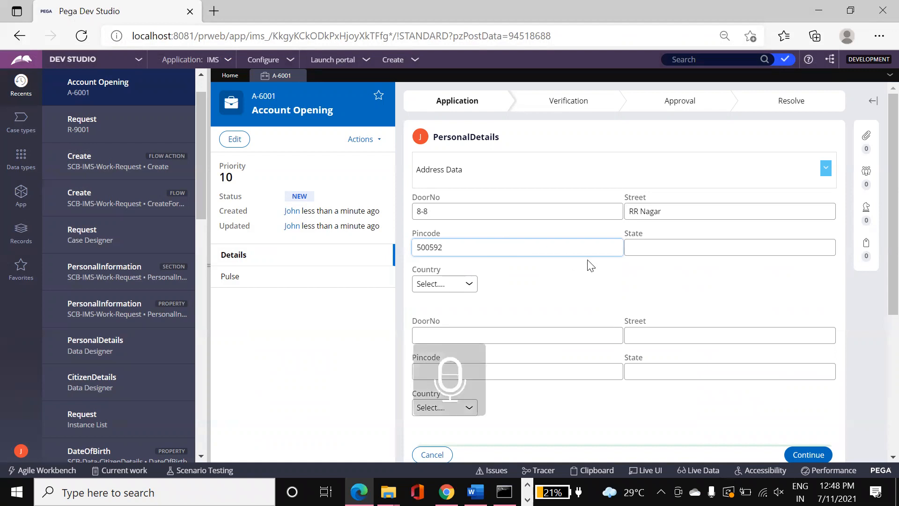
- Set State to Telangana and Country to India, then submit the assignment
click(655, 241)
text(Telan)
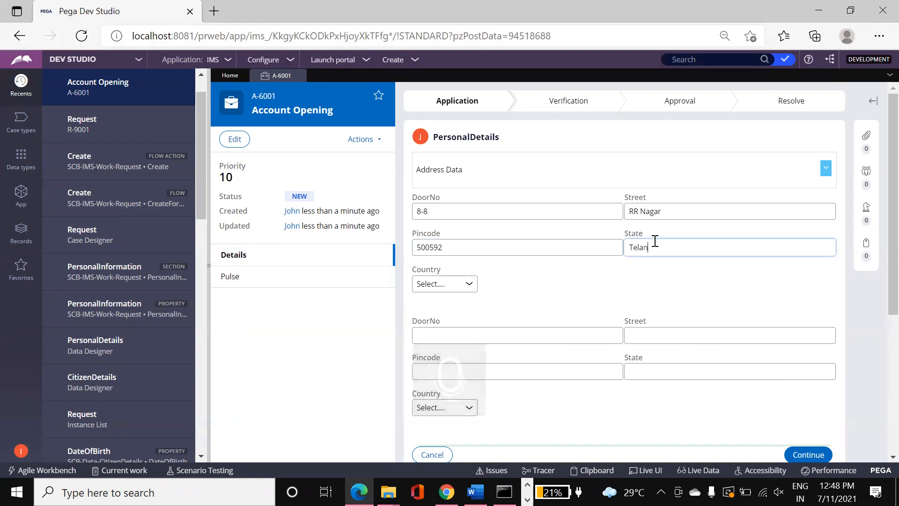
key(BackSpace)
key(BackSpace)
key(BackSpace)
text(gana)
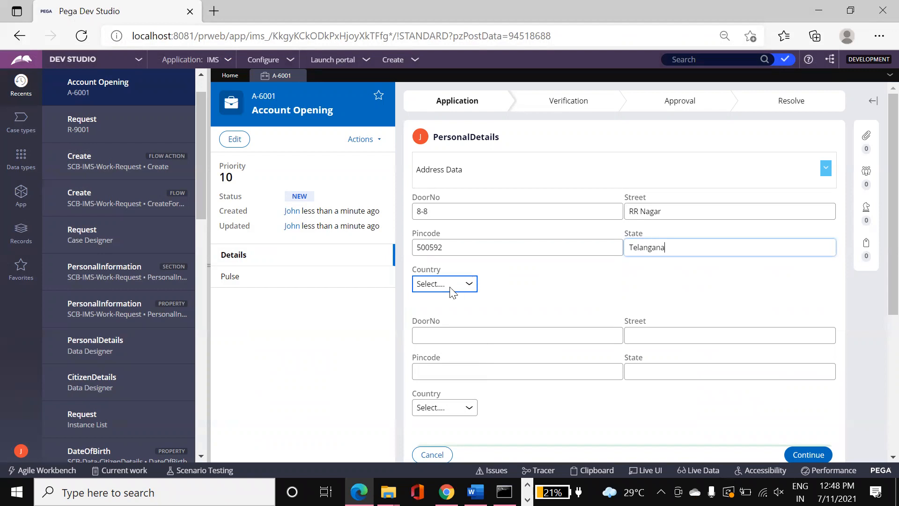
click(450, 289)
click(440, 311)
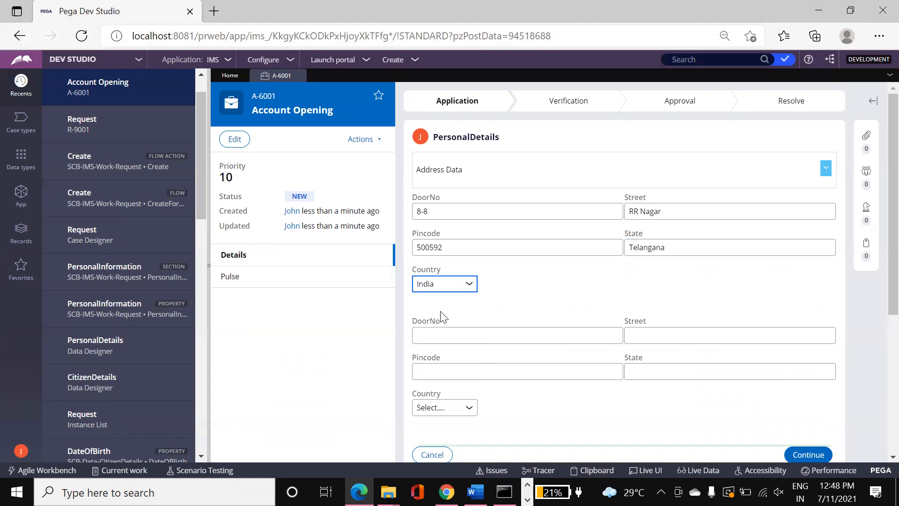
scroll(877, 309, down, 1)
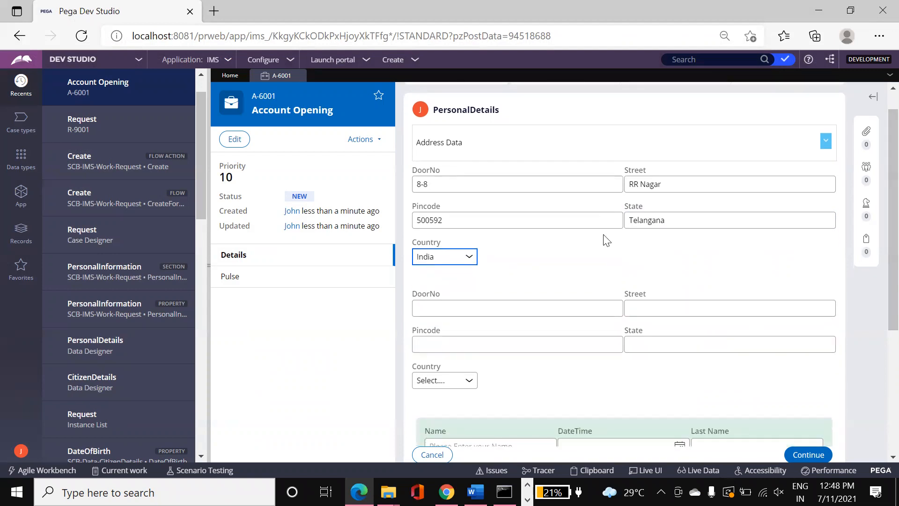
click(800, 461)
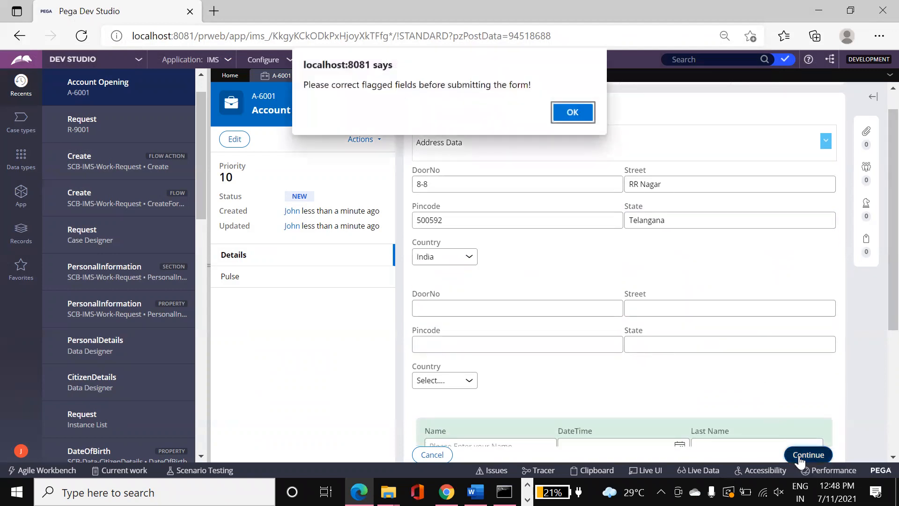
click(572, 112)
scroll(878, 349, down, 4)
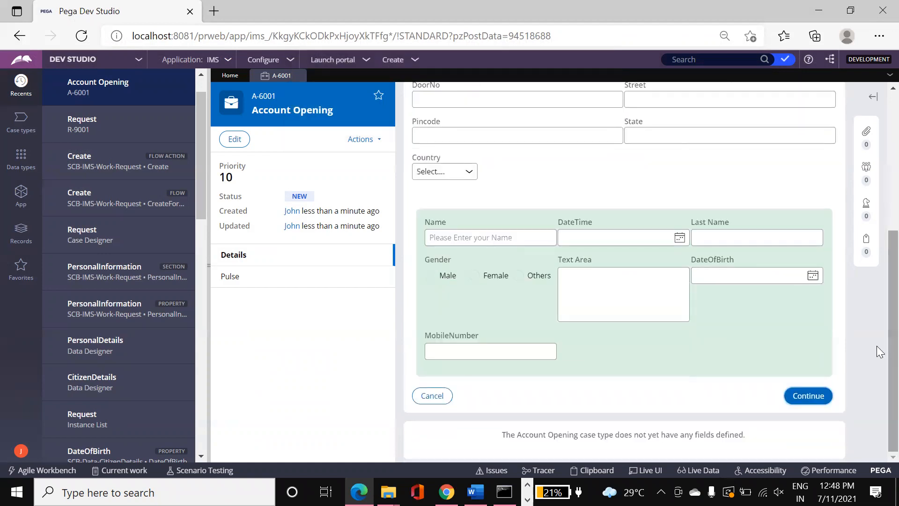
scroll(876, 328, up, 5)
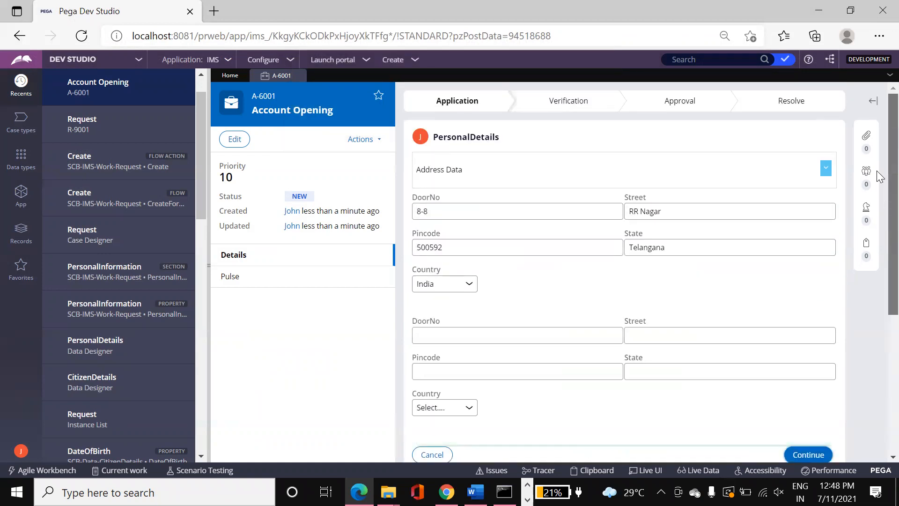
click(826, 167)
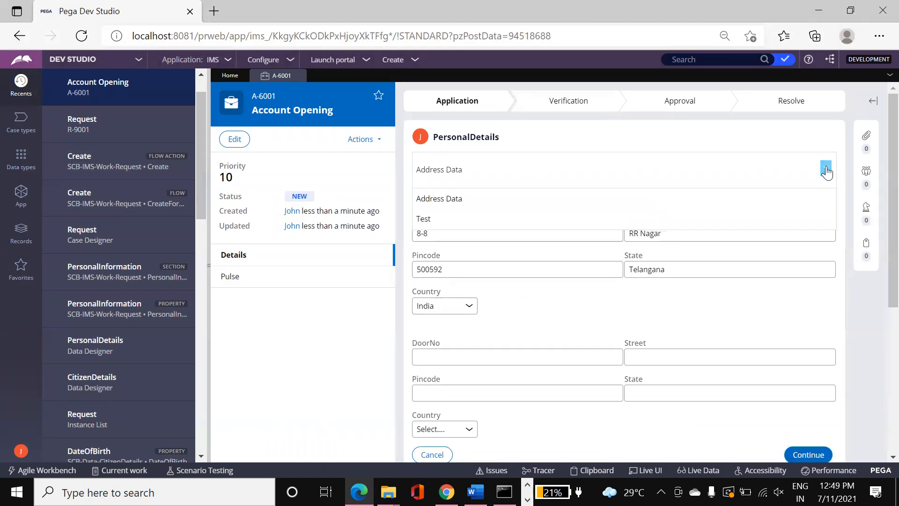
click(825, 169)
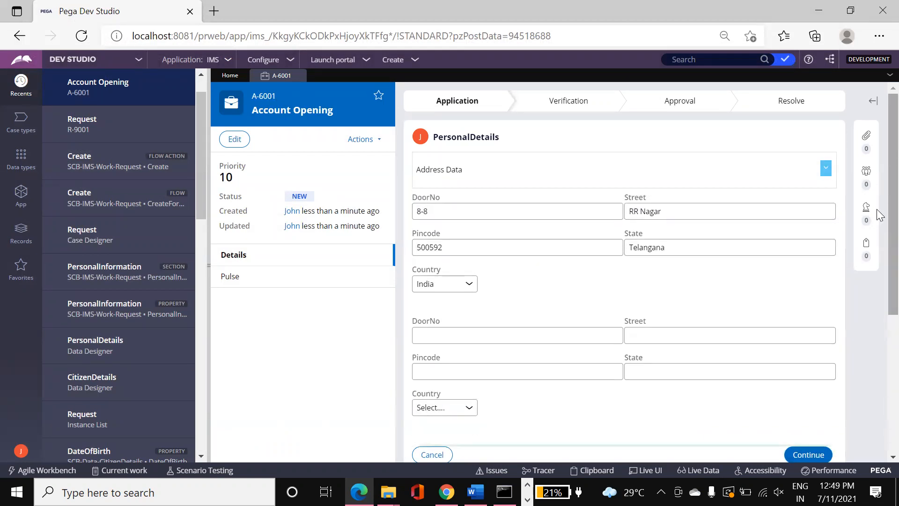
scroll(876, 352, down, 5)
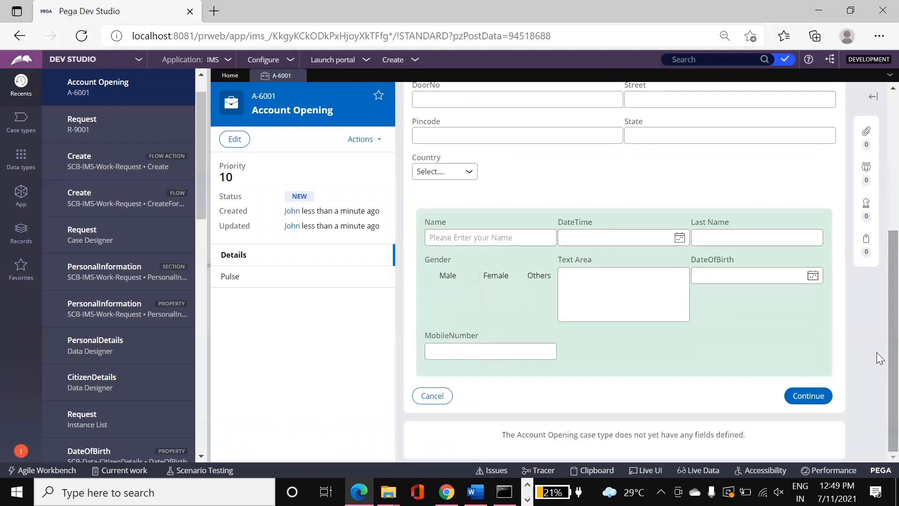
click(809, 396)
click(572, 112)
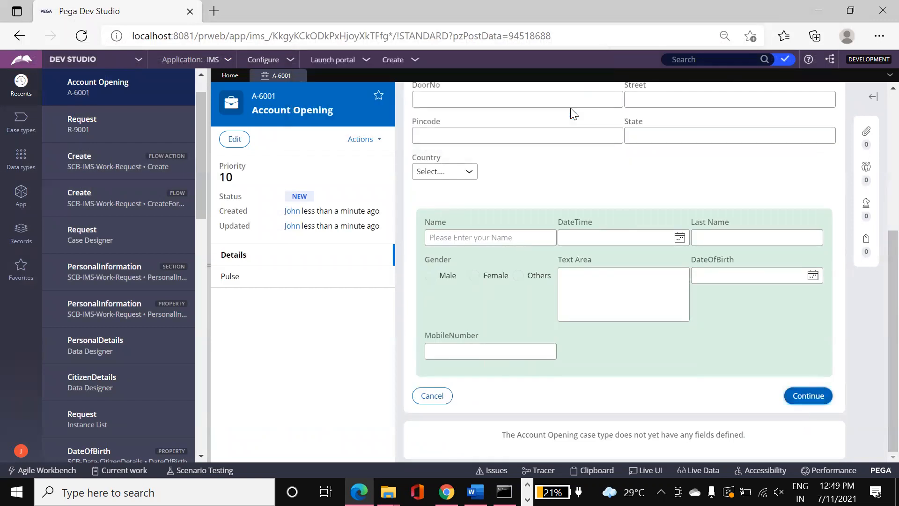
click(515, 229)
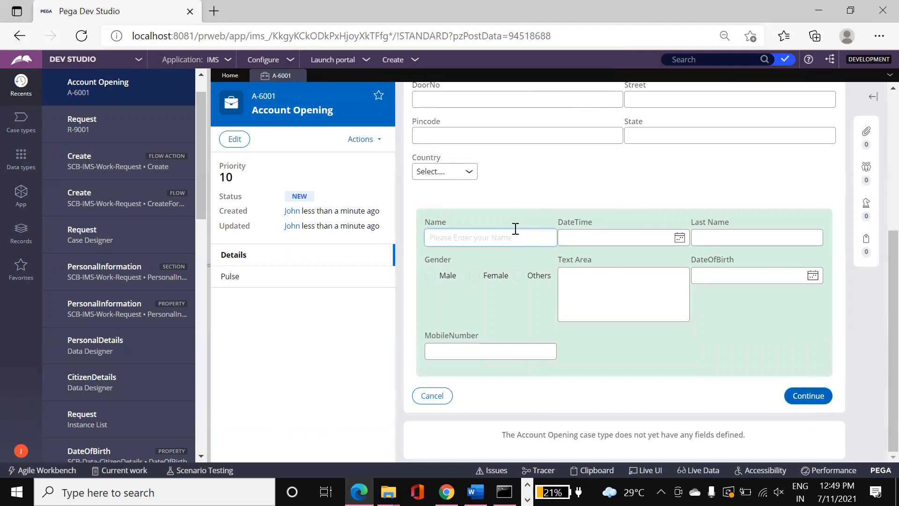
scroll(876, 316, up, 5)
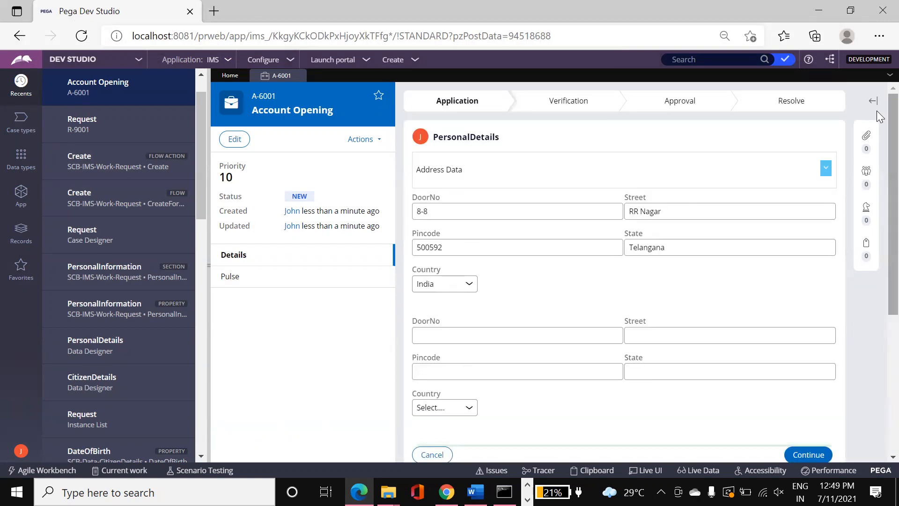
click(393, 60)
- Start a new Request case and enter the requester's first name
mouse_move(466, 76)
click(507, 85)
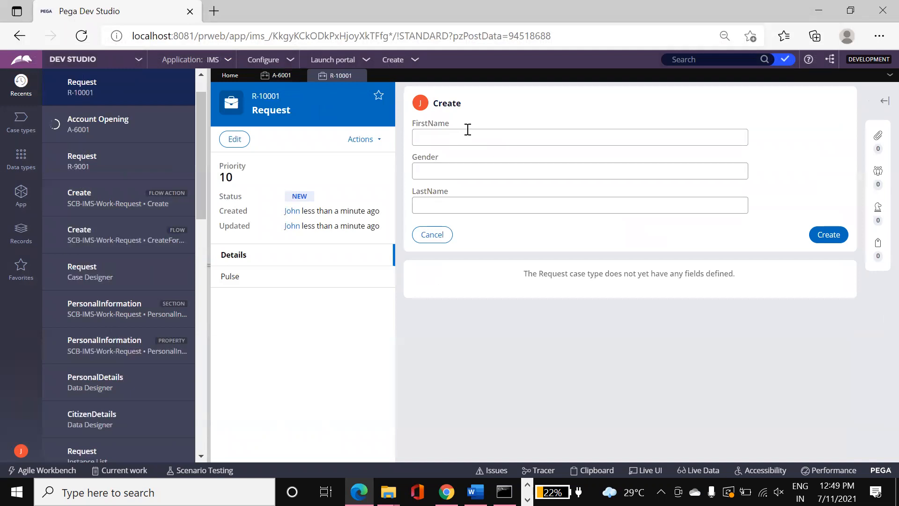
click(467, 130)
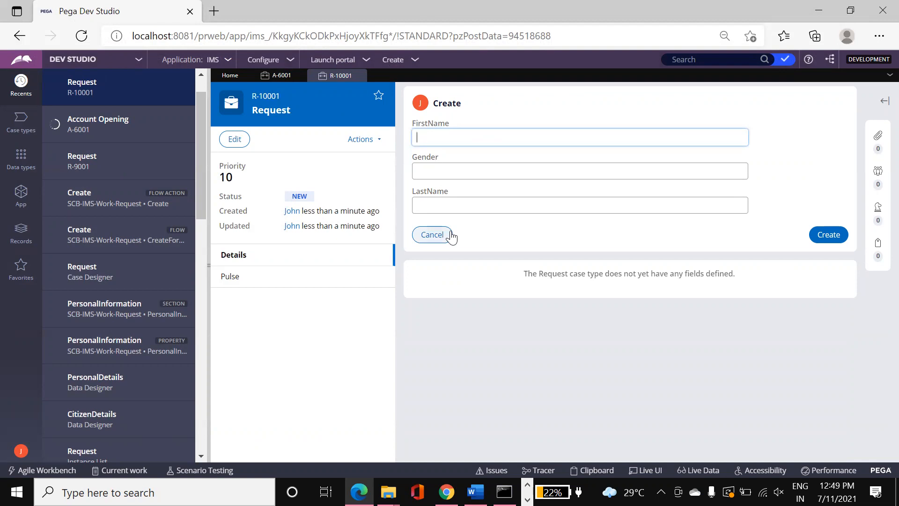
text(v)
key(Caps_Lock)
text(AR)
key(BackSpace)
key(BackSpace)
key(BackSpace)
key(Caps_Lock)
- Set Gender to Male, enter the last name, and submit the Create form
key(Tab)
text(Male)
key(Tab)
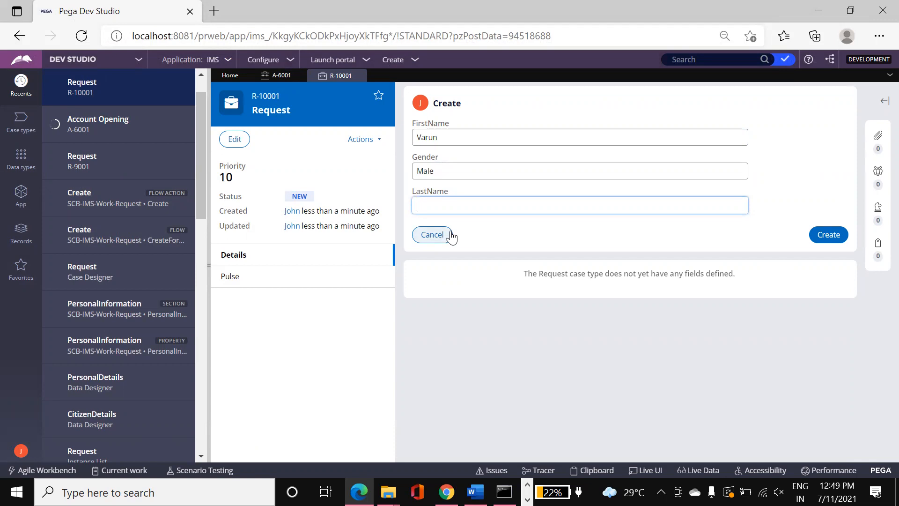
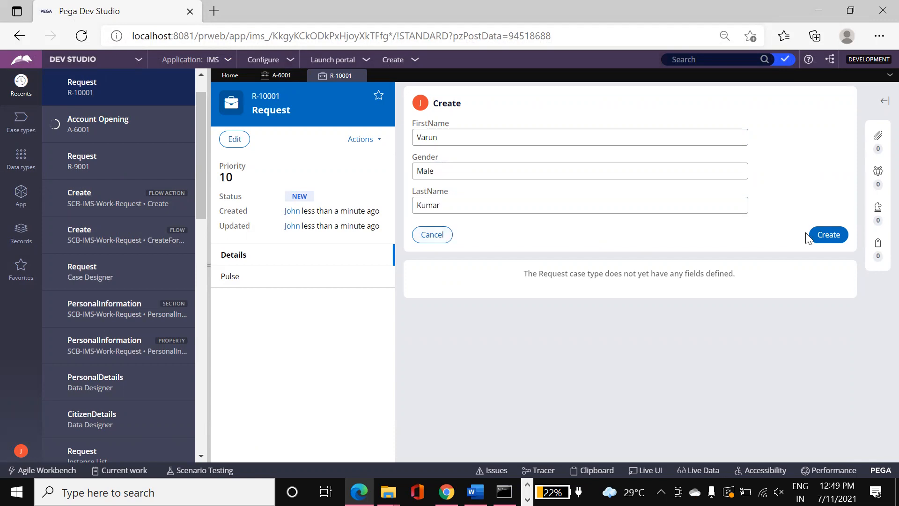
click(827, 235)
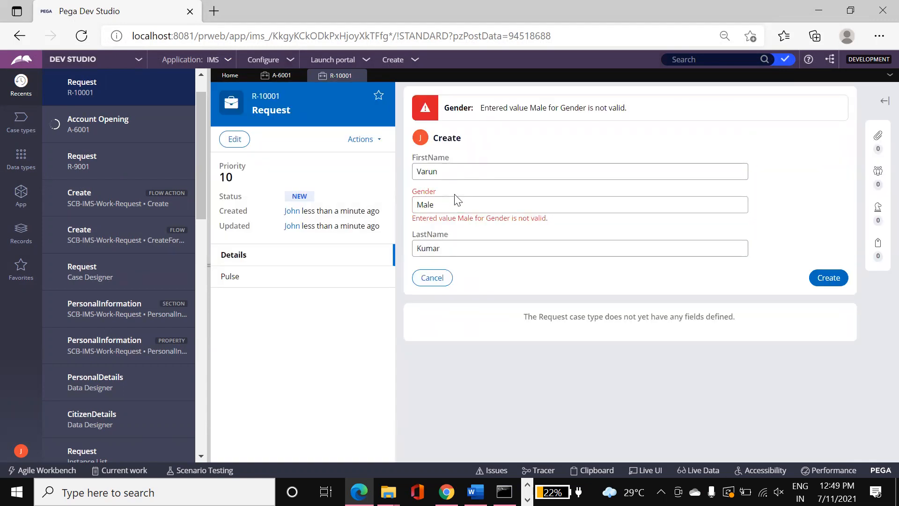
- Shorten the rejected Gender value by one character and resubmit Request R-10001
click(457, 198)
key(BackSpace)
key(BackSpace)
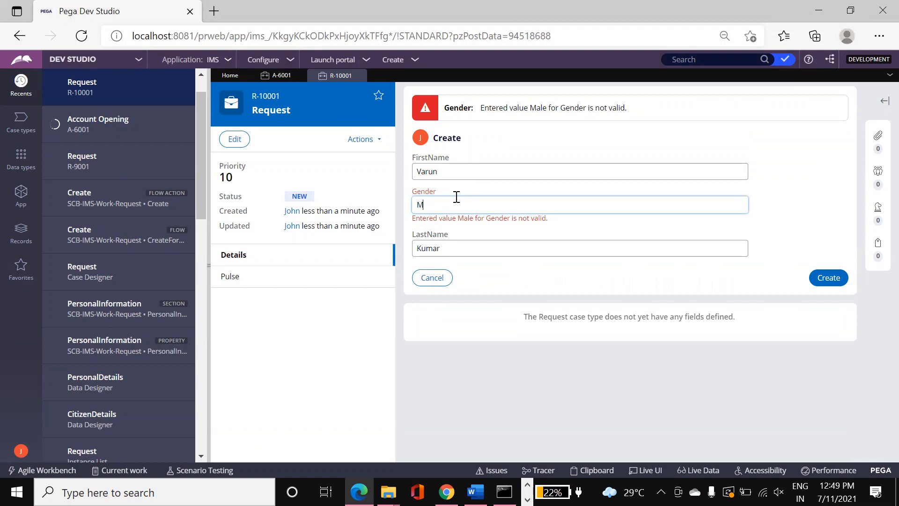
click(835, 278)
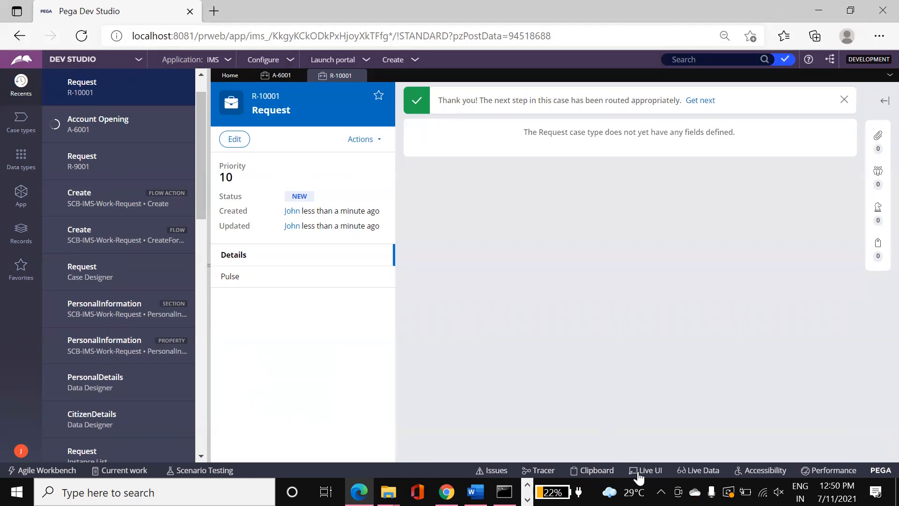
click(594, 470)
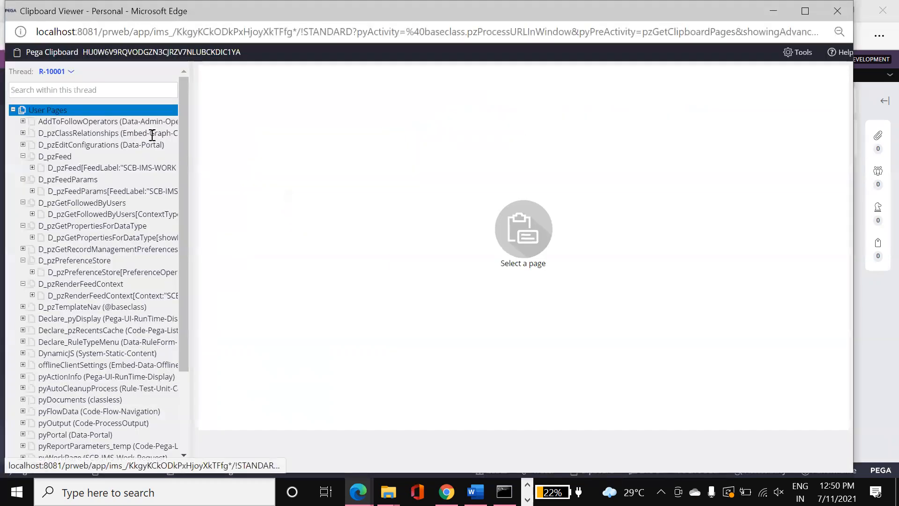
- Maximize the Clipboard Viewer and switch it to the R-10001 request thread
click(56, 73)
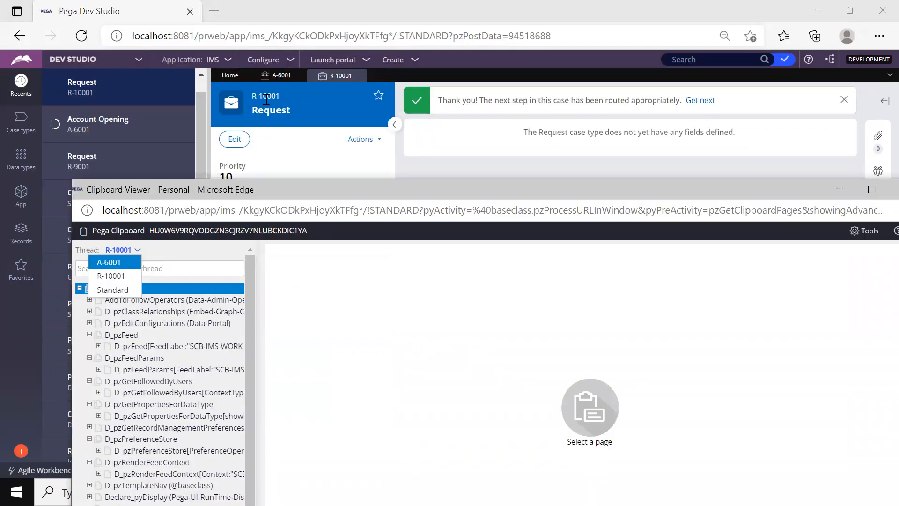
double_click(326, 193)
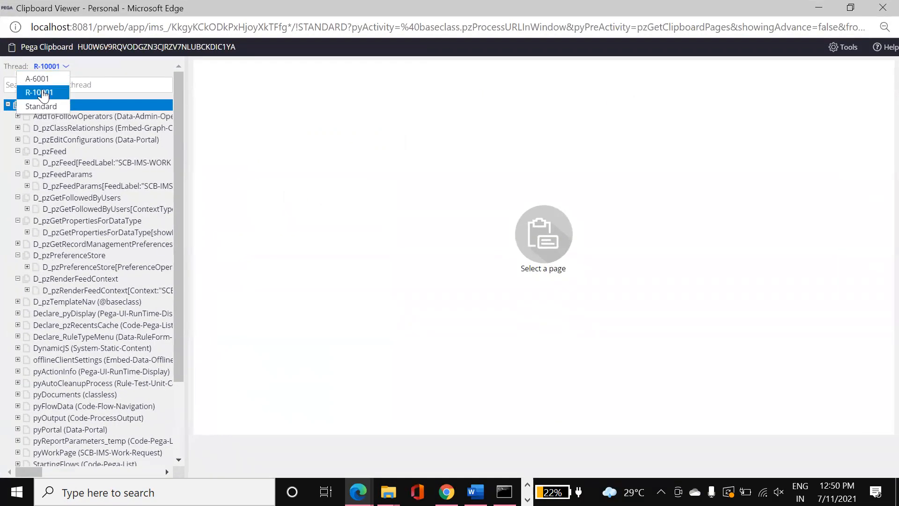
click(43, 93)
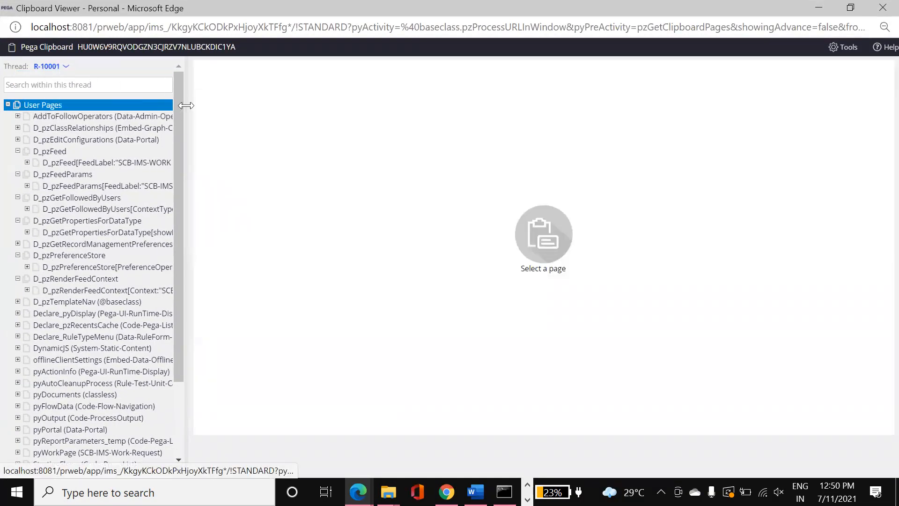
scroll(177, 110, down, 2)
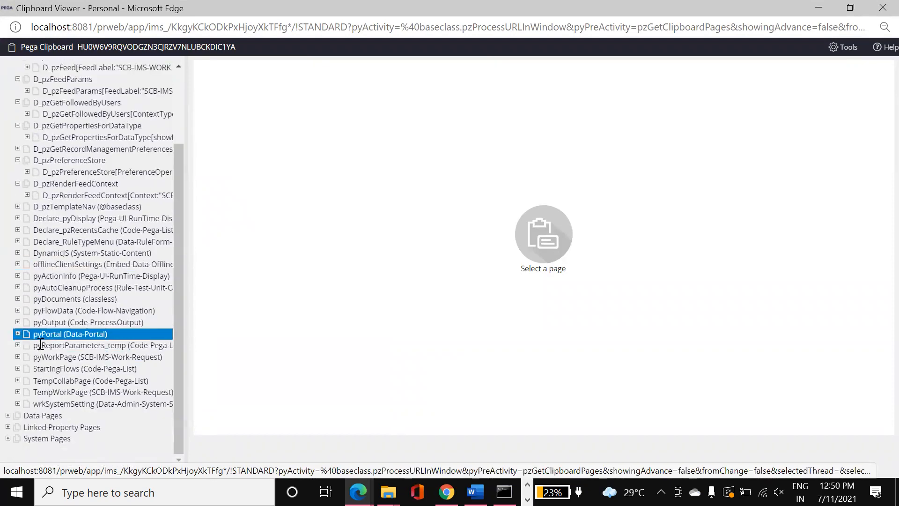
- Expand pyWorkPage and view PersonalInformation, top-level pyWorkPage and pxSystemUpdateDetailsList properties
click(18, 357)
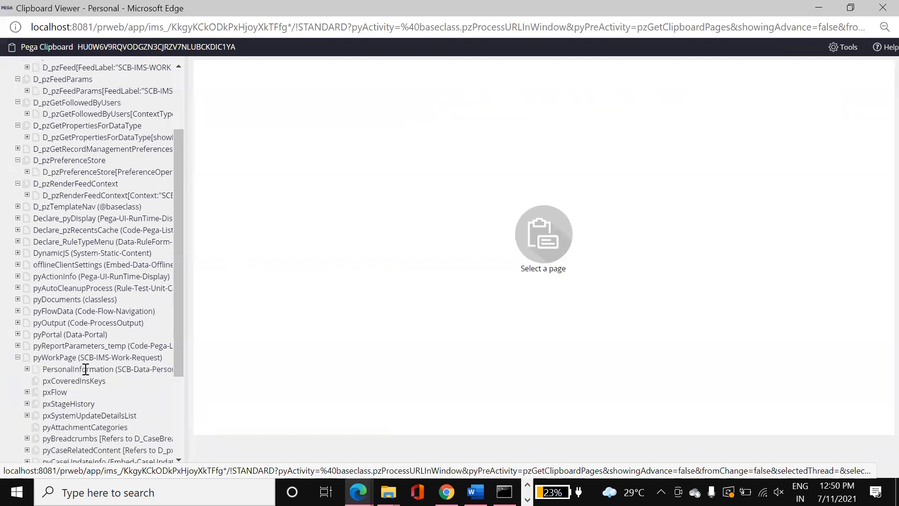
scroll(180, 420, down, 3)
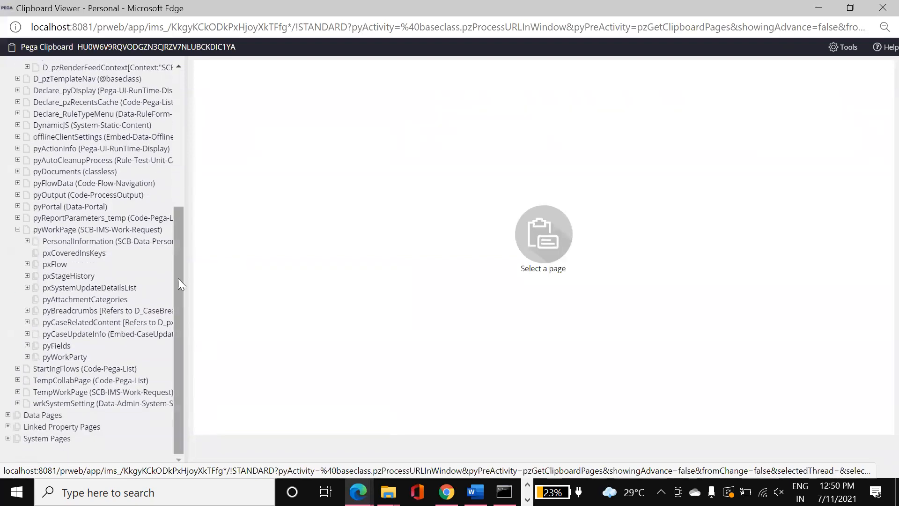
click(91, 242)
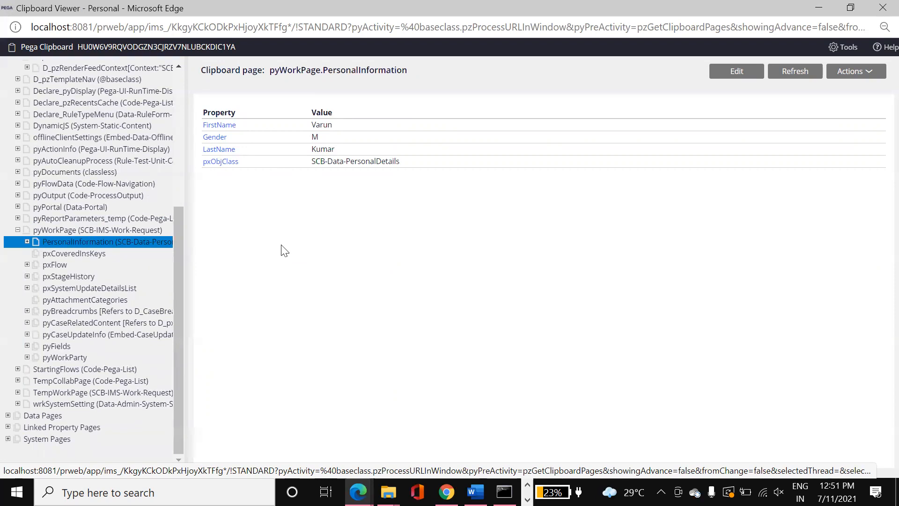
click(137, 291)
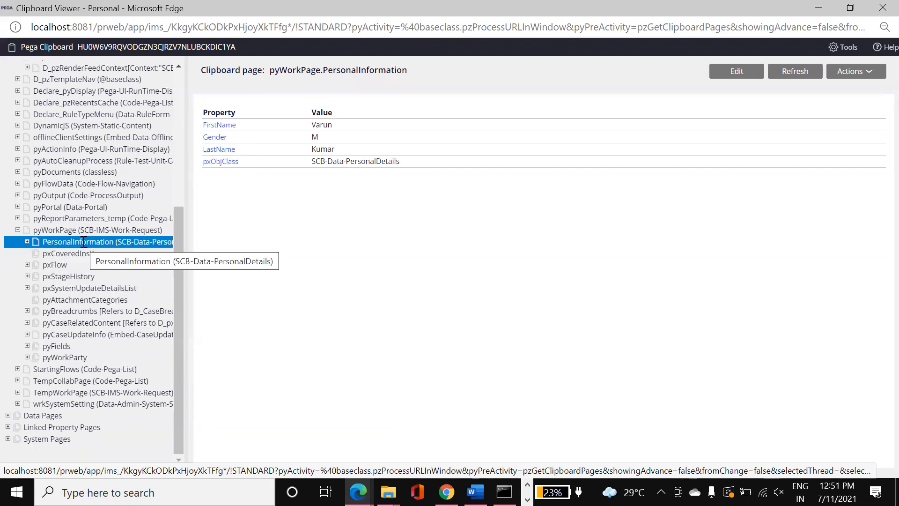
click(71, 230)
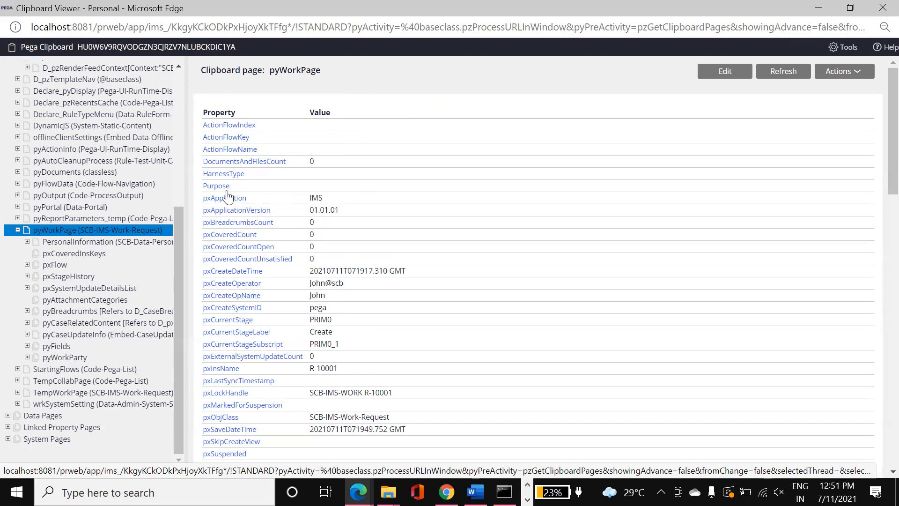
click(117, 239)
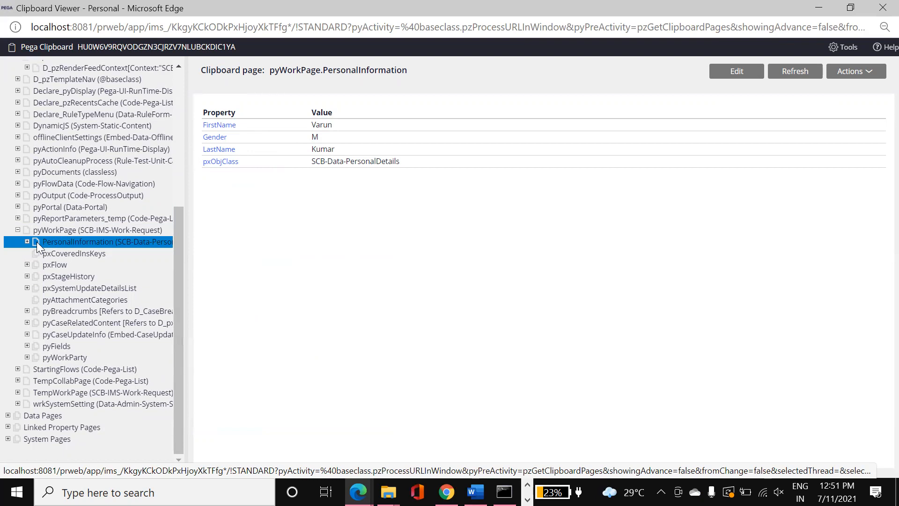
click(27, 288)
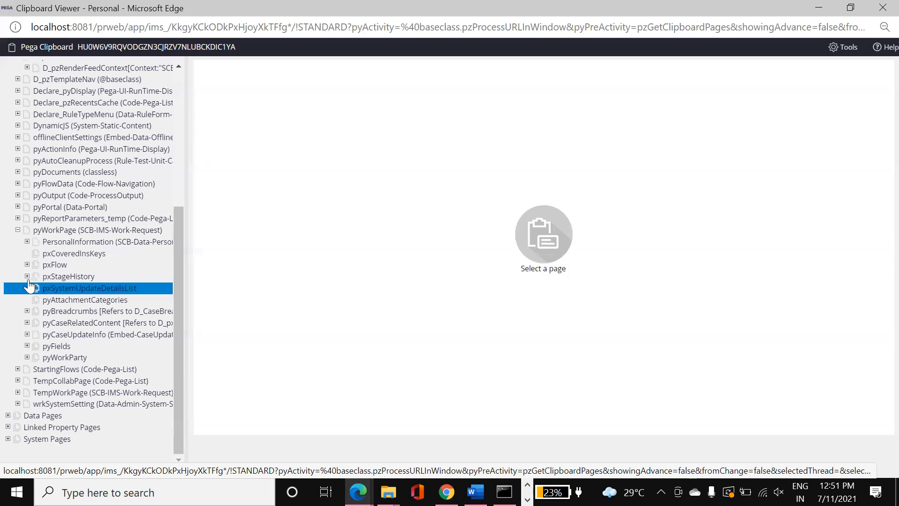
- Expand pxStageHistory, view its pxStageHistory(1) Create entry, then reselect PersonalInformation
click(27, 277)
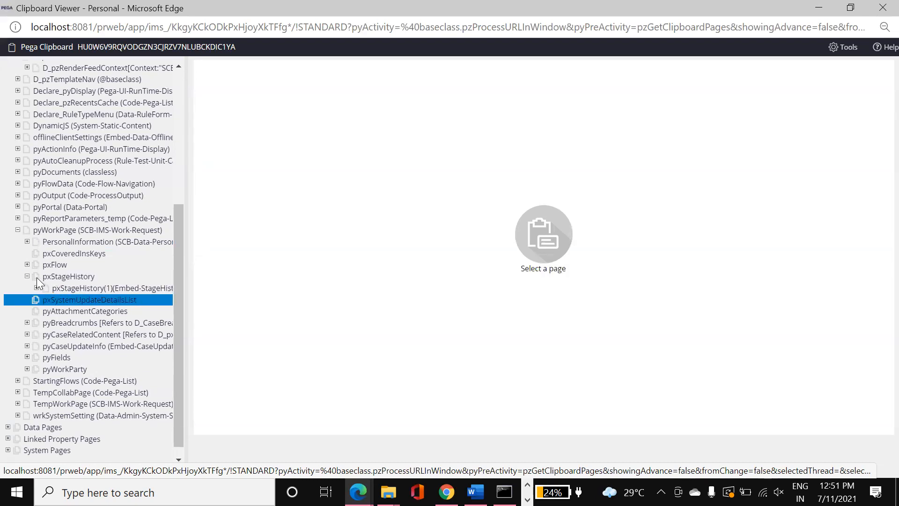
click(65, 288)
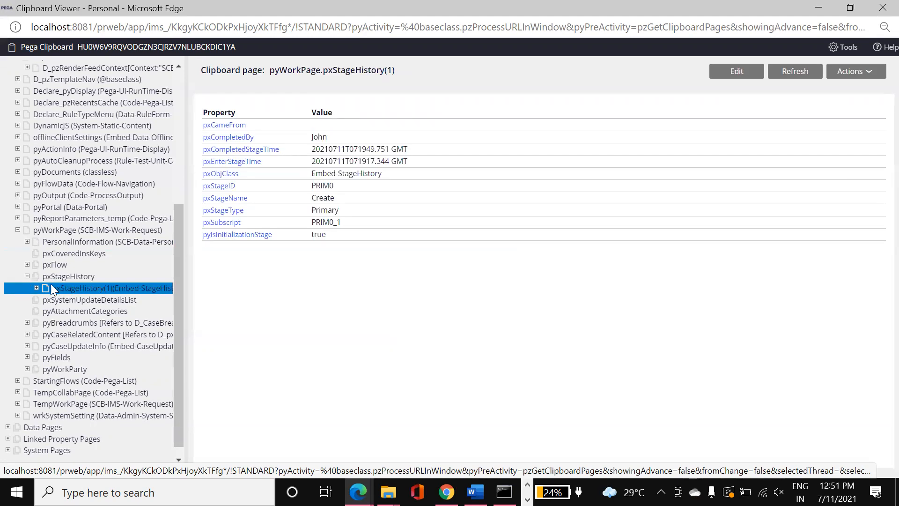
click(32, 279)
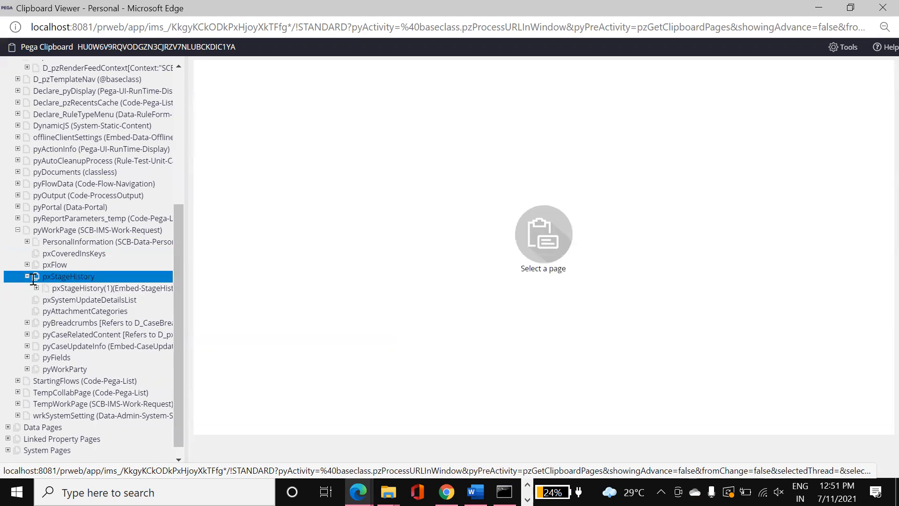
click(48, 244)
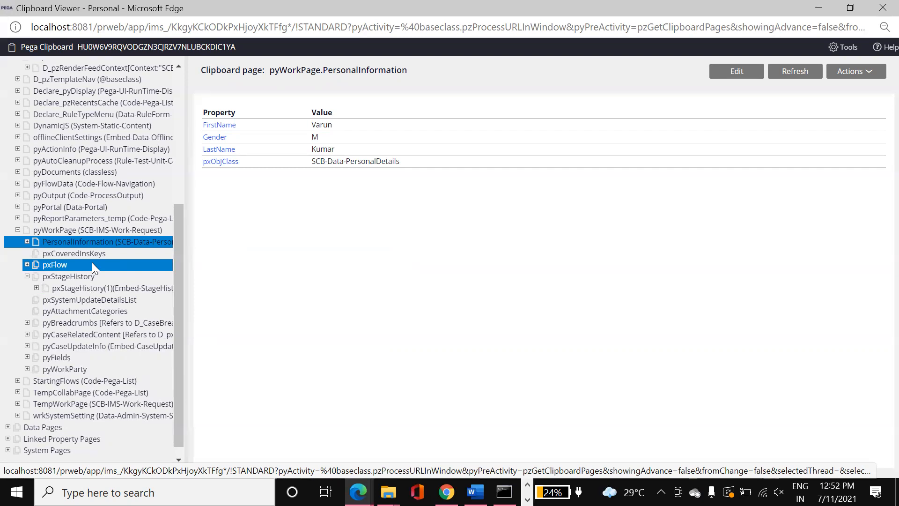
- Scroll the clipboard tree back to the top and open the Thread: R-10001 dropdown
drag(174, 254, 195, 103)
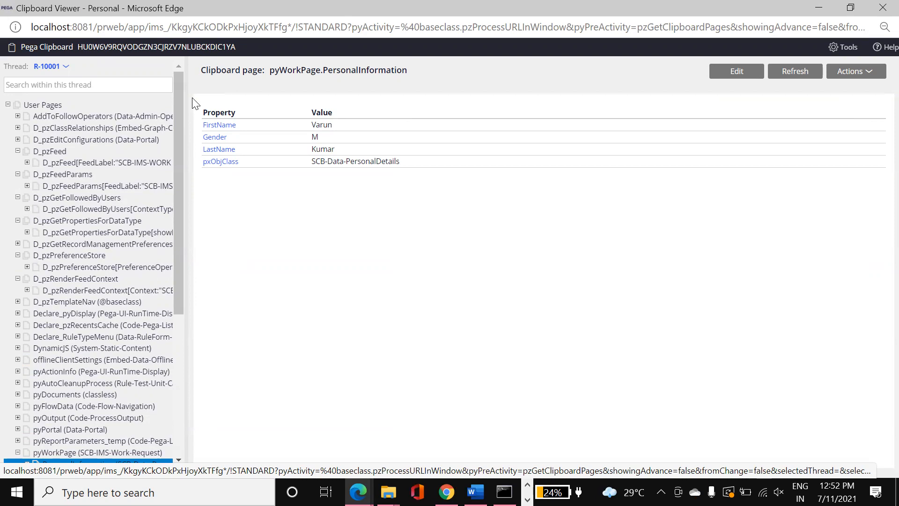
drag(179, 142, 186, 250)
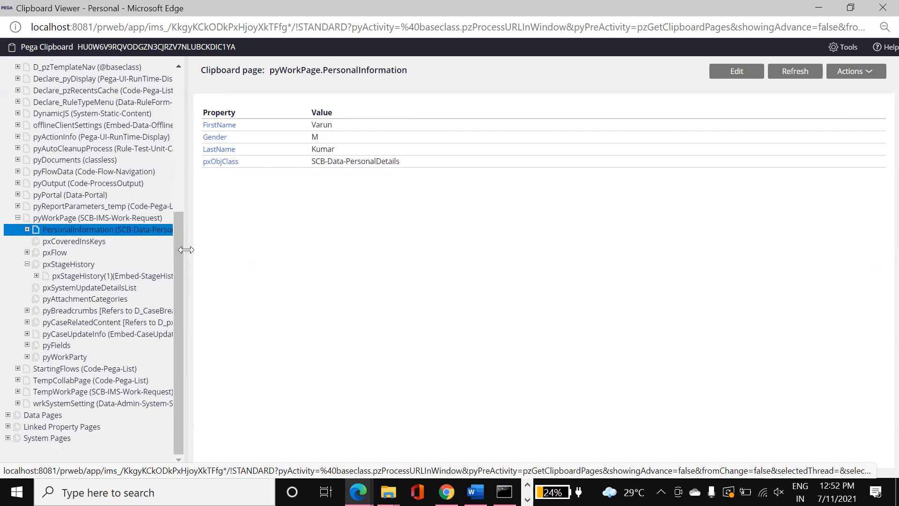
drag(181, 250, 181, 108)
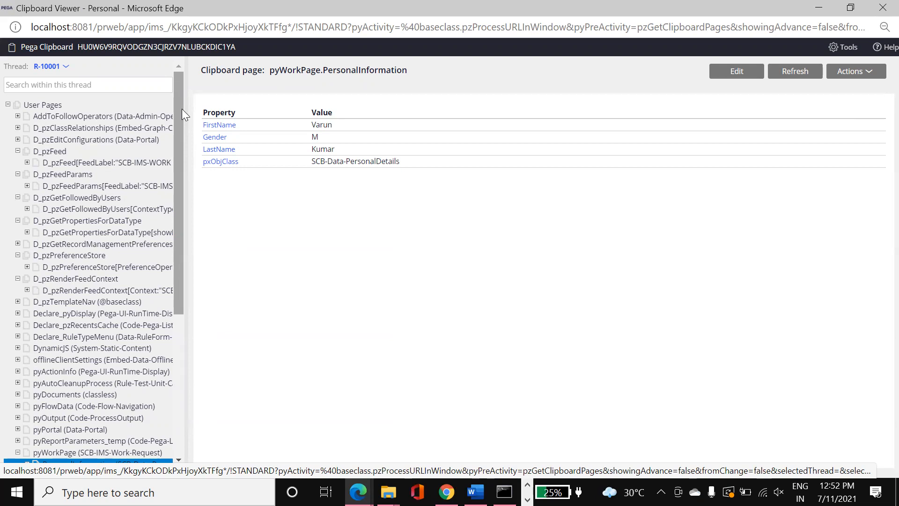
drag(178, 111, 147, 85)
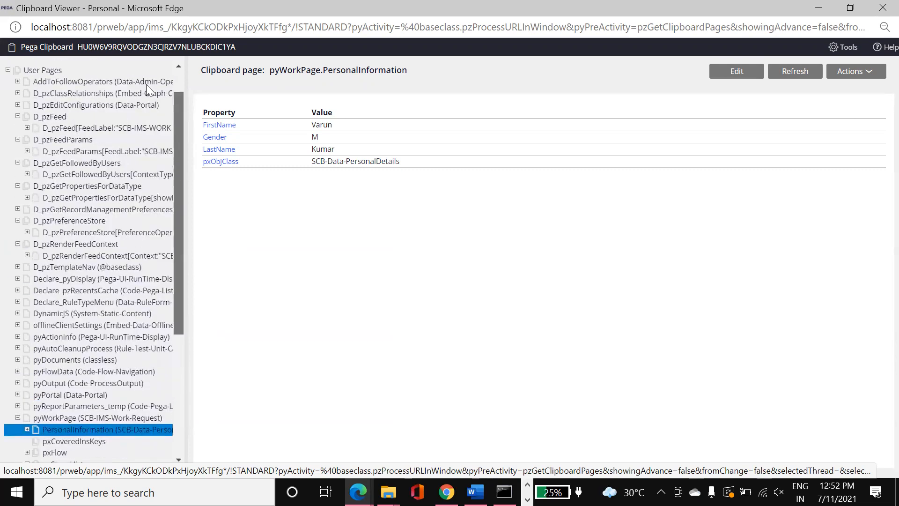
scroll(149, 83, up, 1)
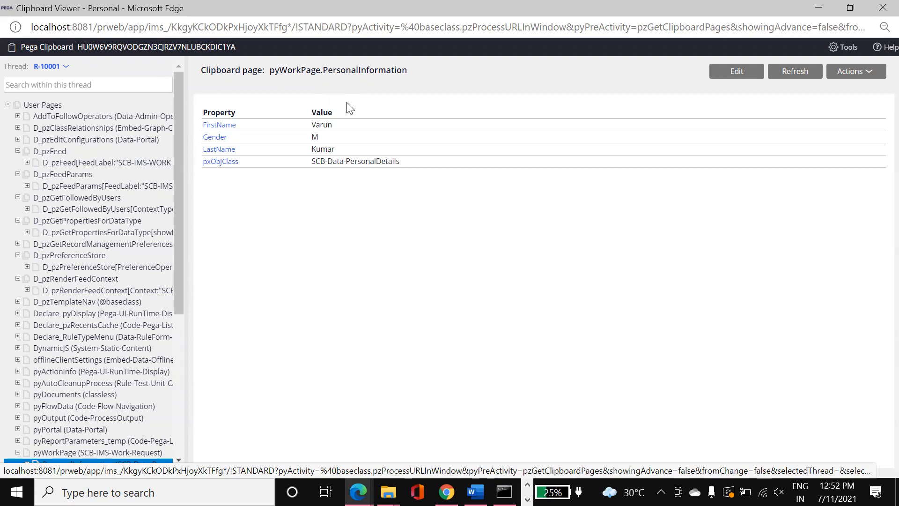
click(47, 66)
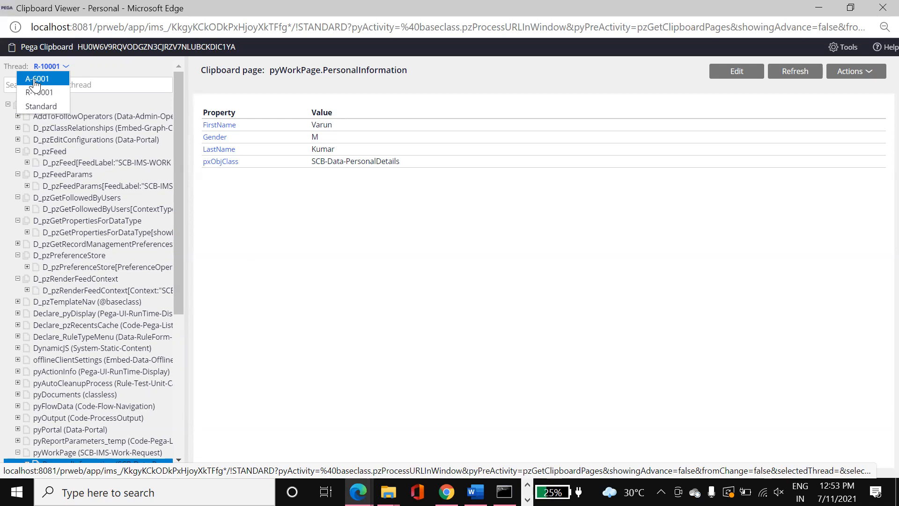
- Switch the clipboard to the Standard thread and un-maximize the viewer window
click(51, 107)
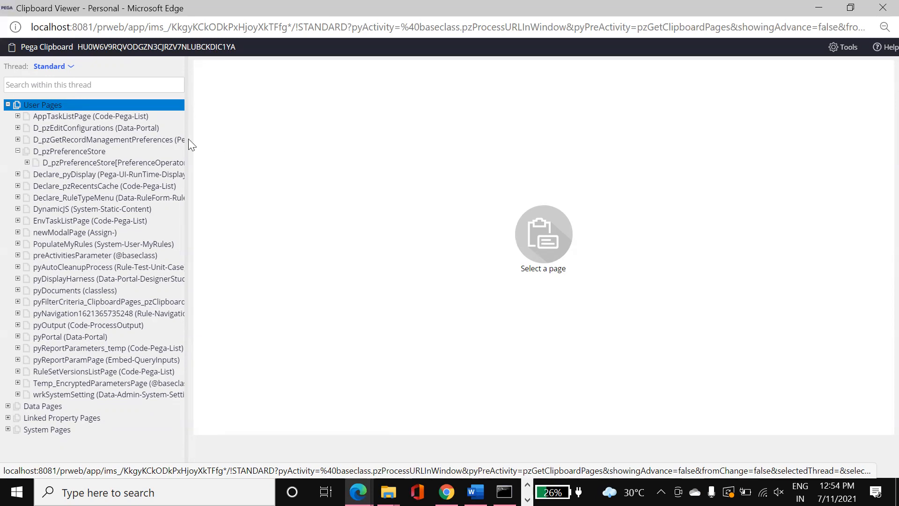
click(51, 69)
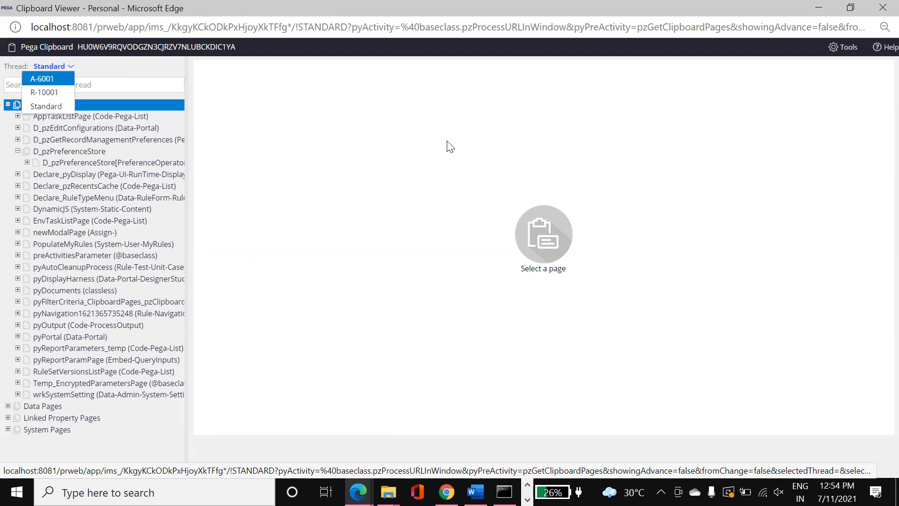
drag(661, 22, 663, 245)
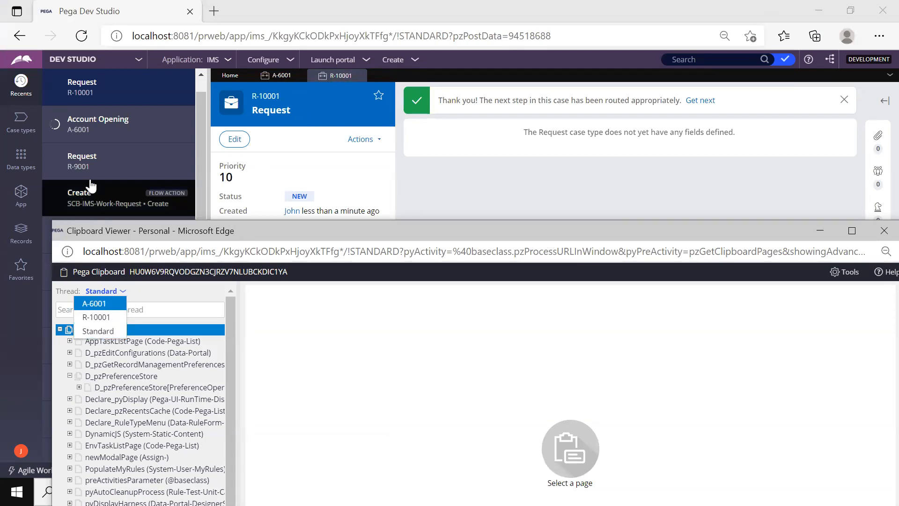
- Open the recent Create flow action rule and close the Clipboard Viewer
click(83, 201)
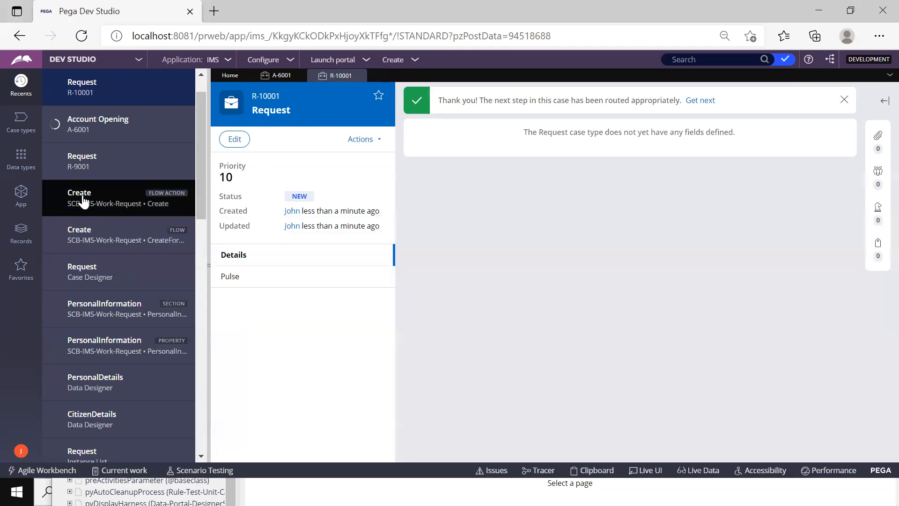
click(83, 199)
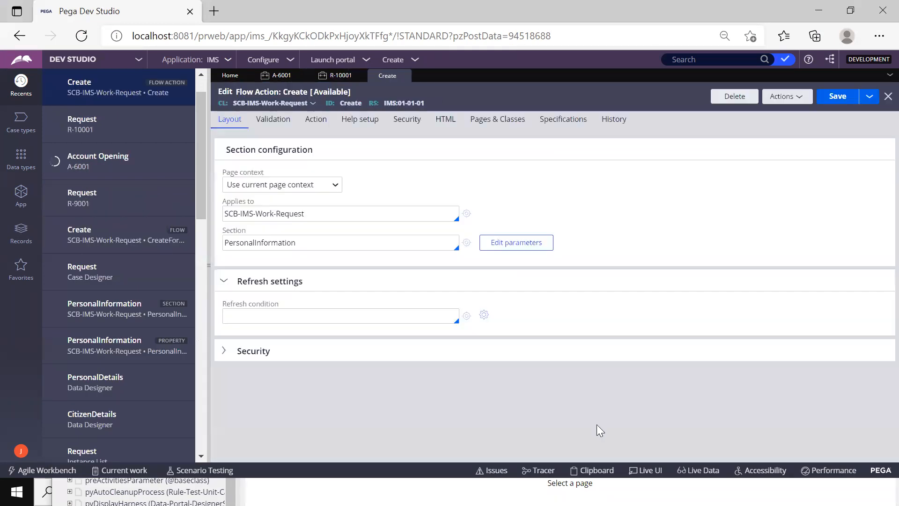
click(593, 482)
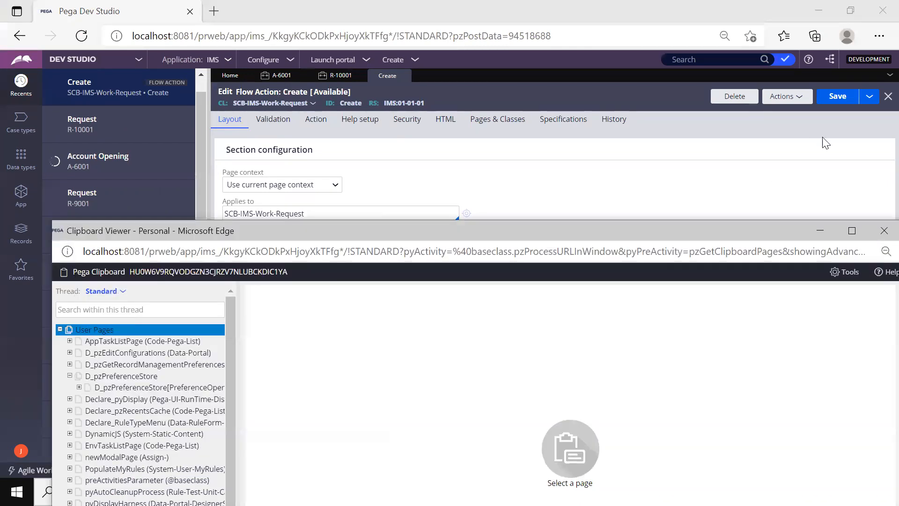
click(880, 232)
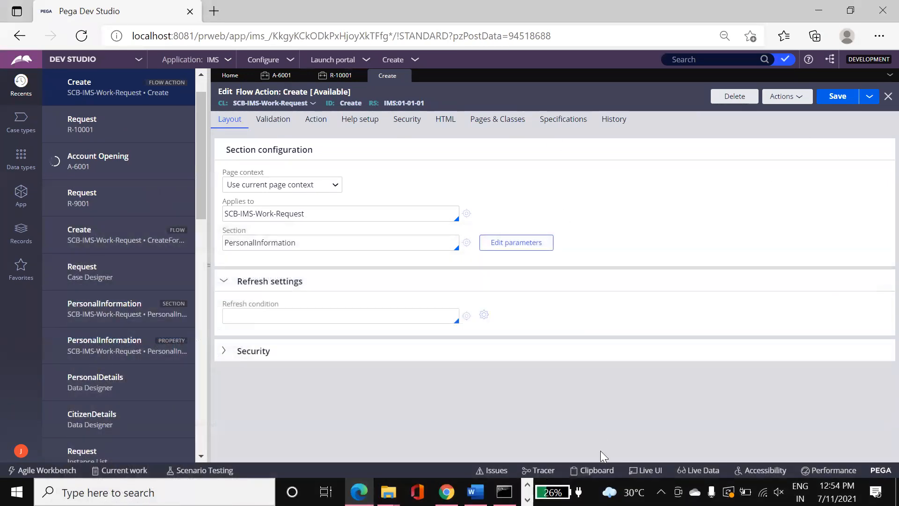
- Reopen the clipboard on the Create thread and return to the Create flow action form
click(597, 467)
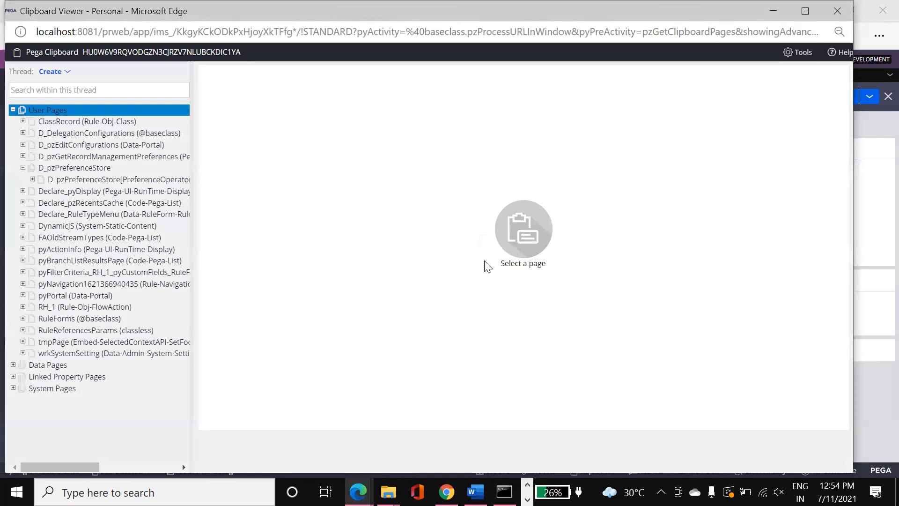
click(49, 72)
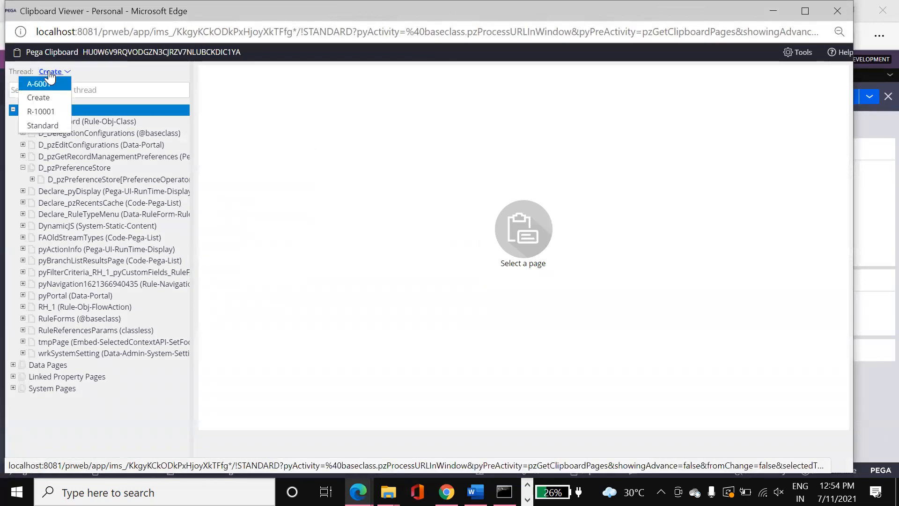
click(37, 99)
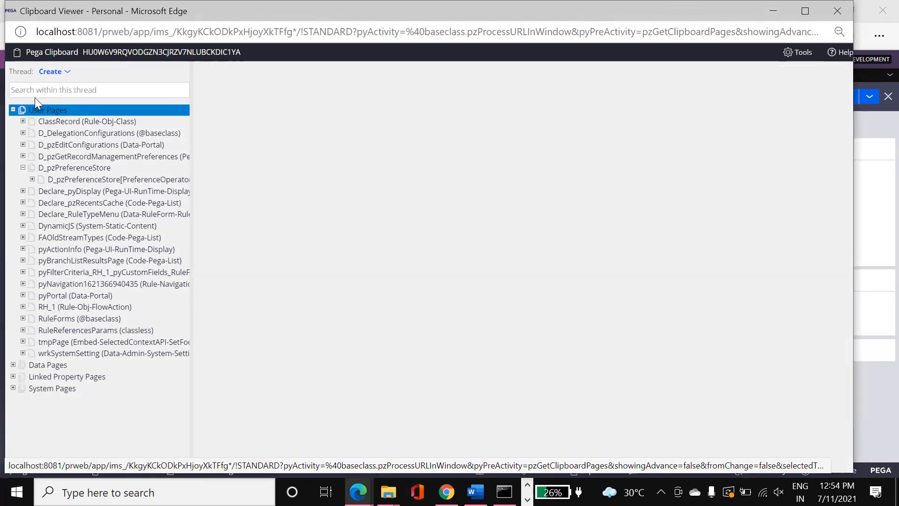
click(878, 183)
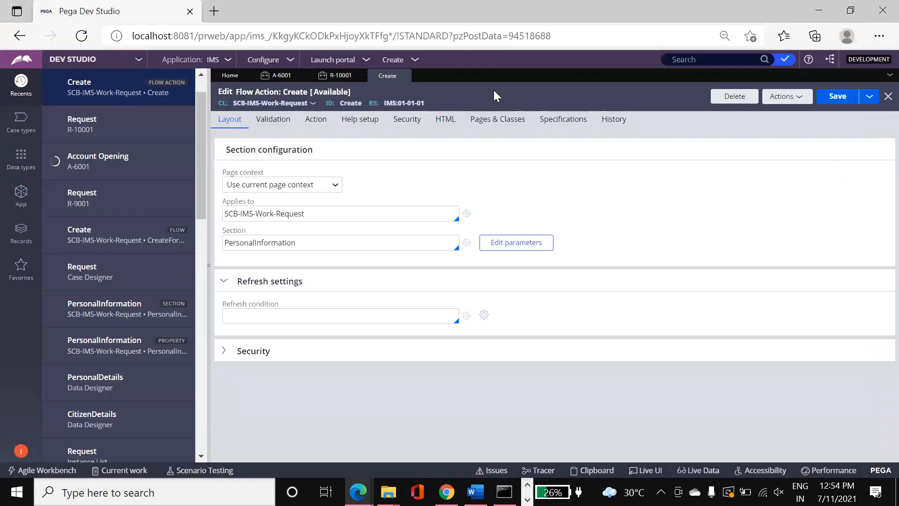